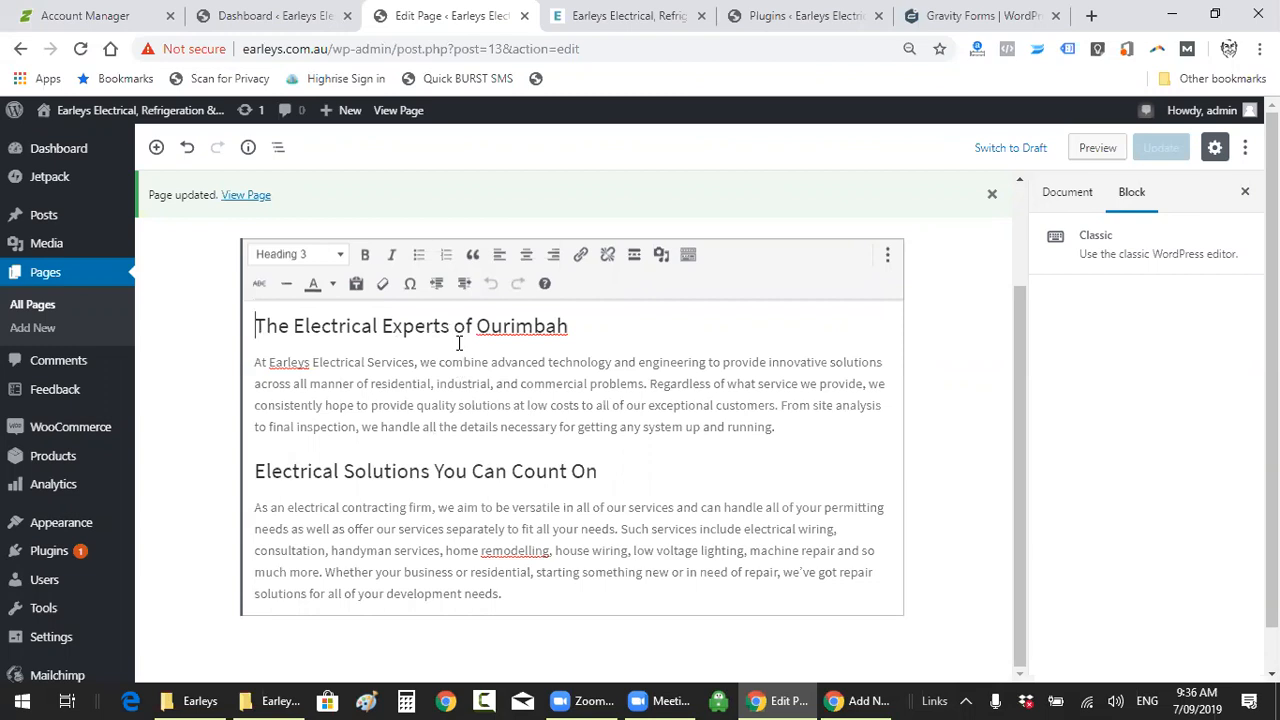
# Insert an empty line above the heading "The Electrical Experts of Ourimbah" and format it as Paragraph
pyautogui.click(1071, 196)
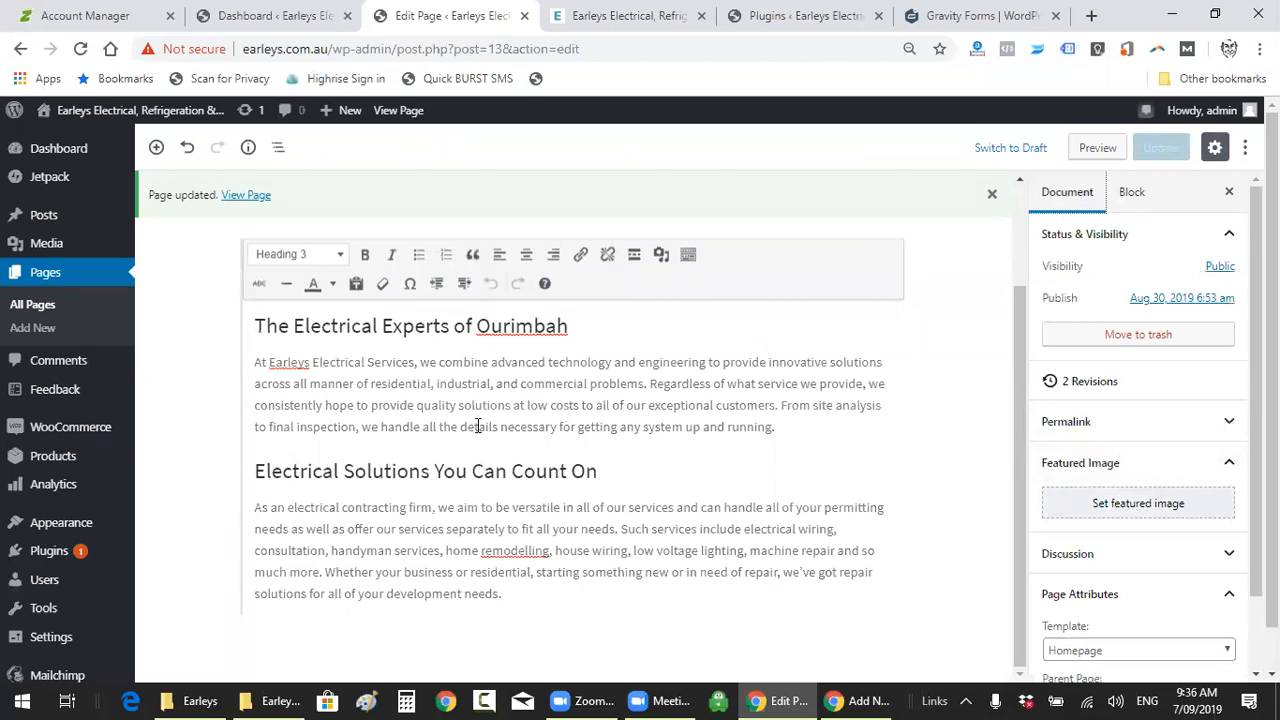
pyautogui.click(257, 325)
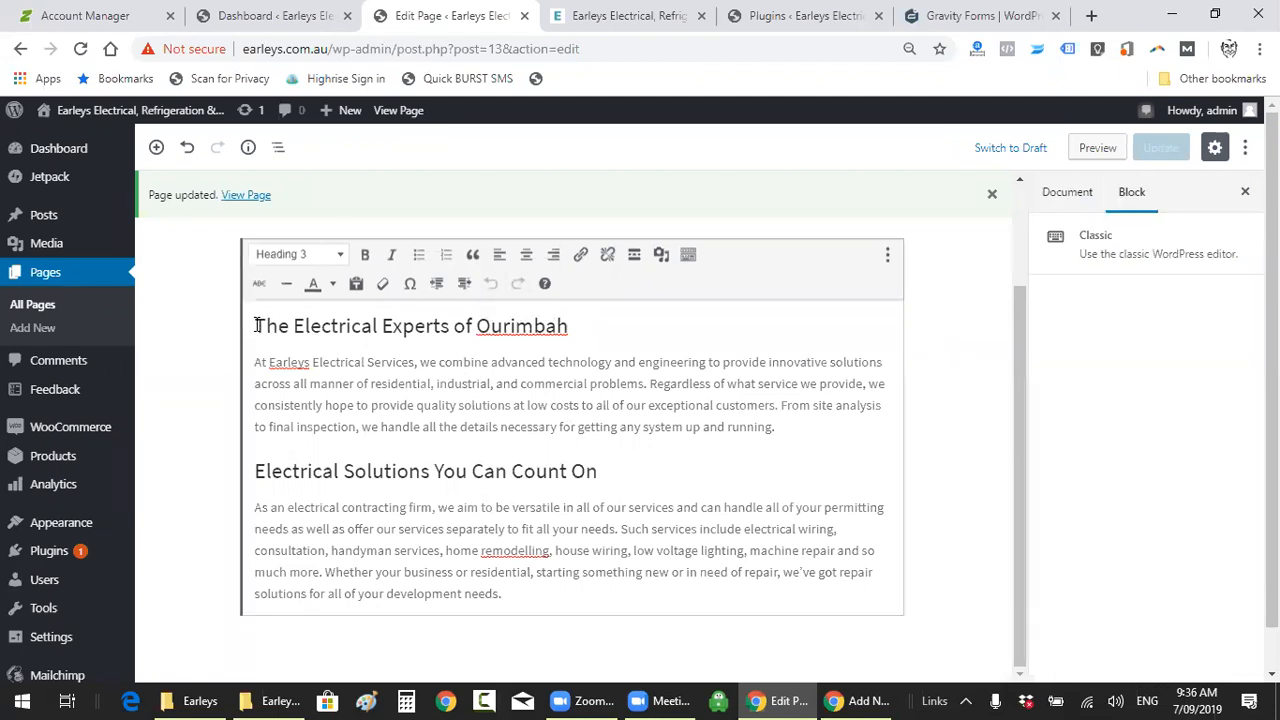
pyautogui.press('Return')
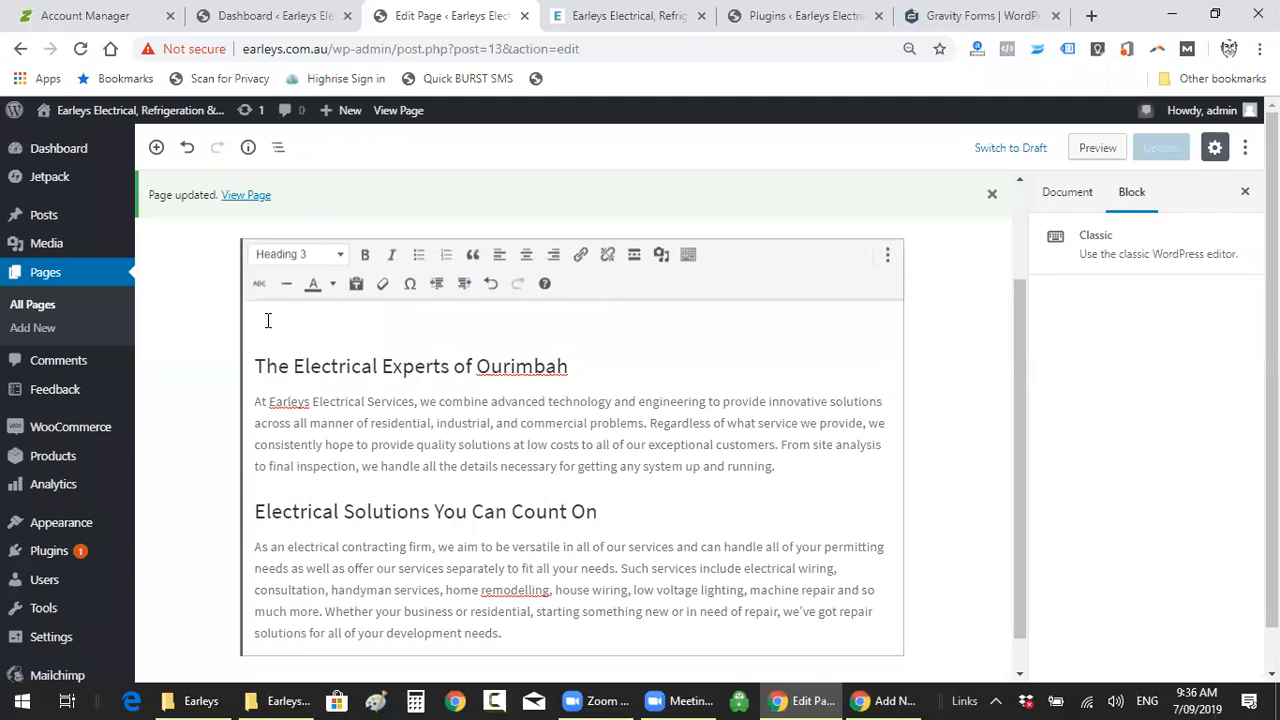
pyautogui.click(341, 258)
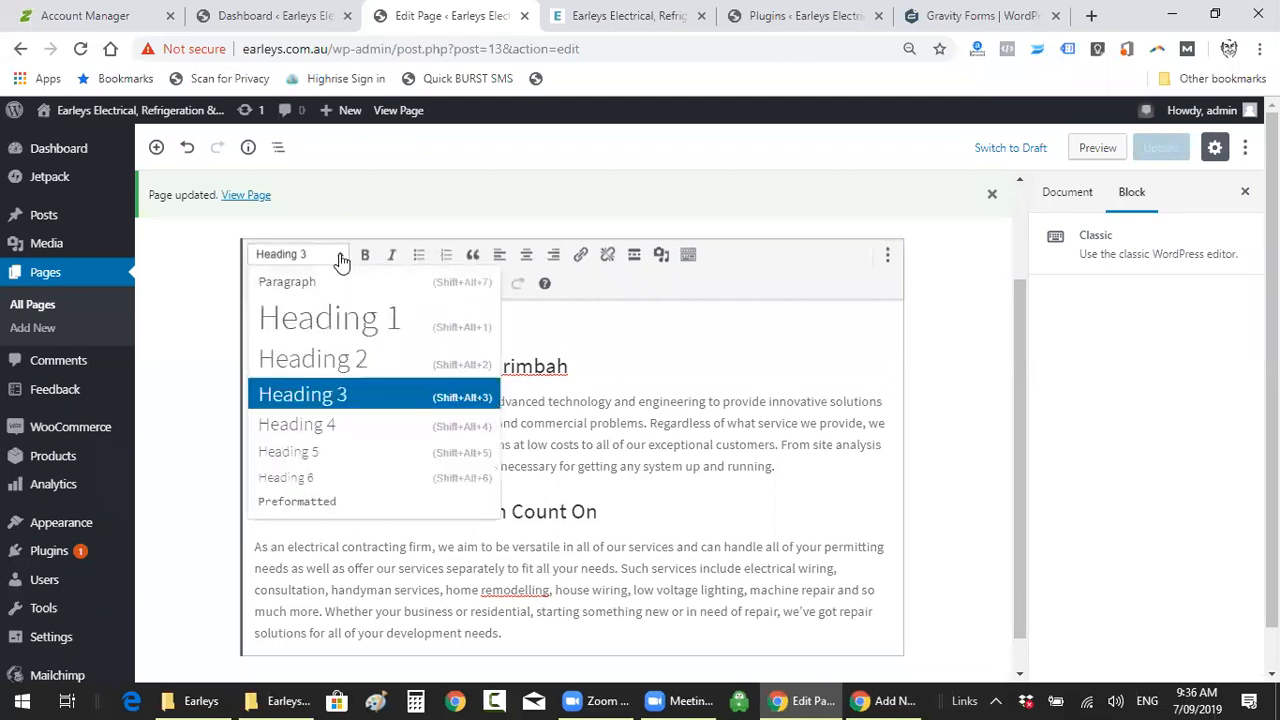
pyautogui.click(292, 283)
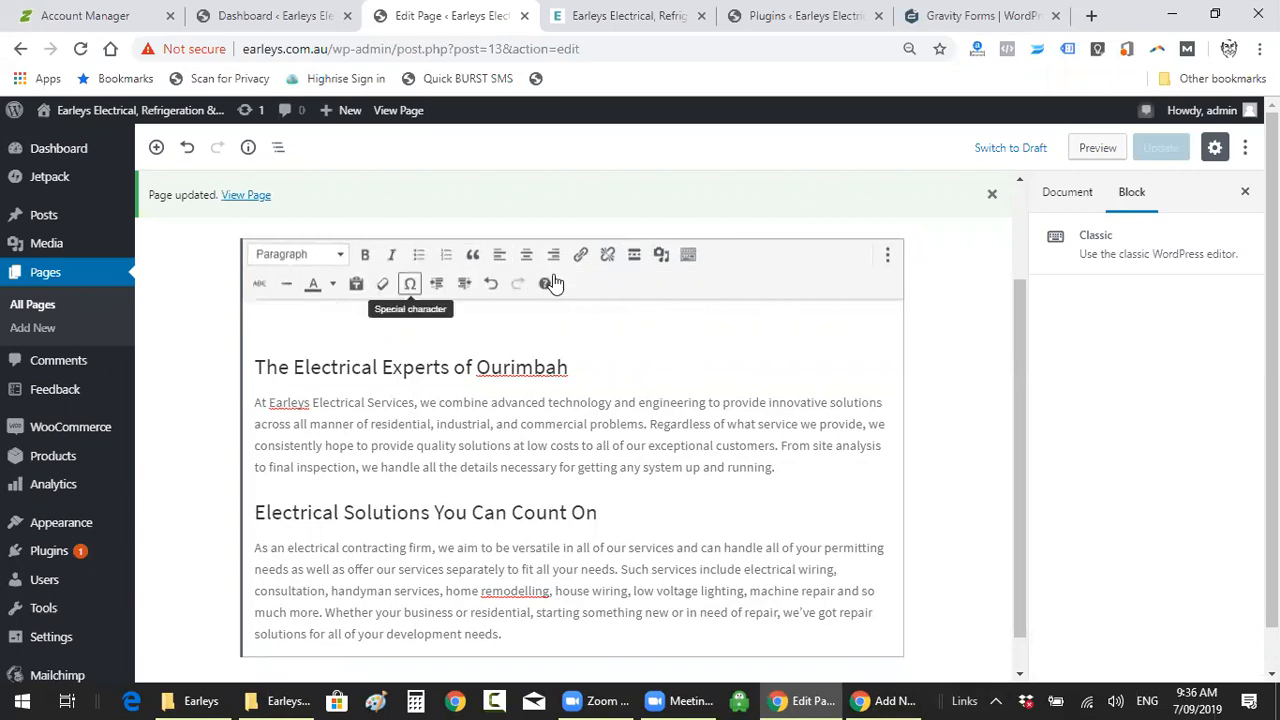
# Insert the media library image earleyselectricalservices_ourimbah_009.jpg into the empty paragraph above the first heading
pyautogui.click(661, 258)
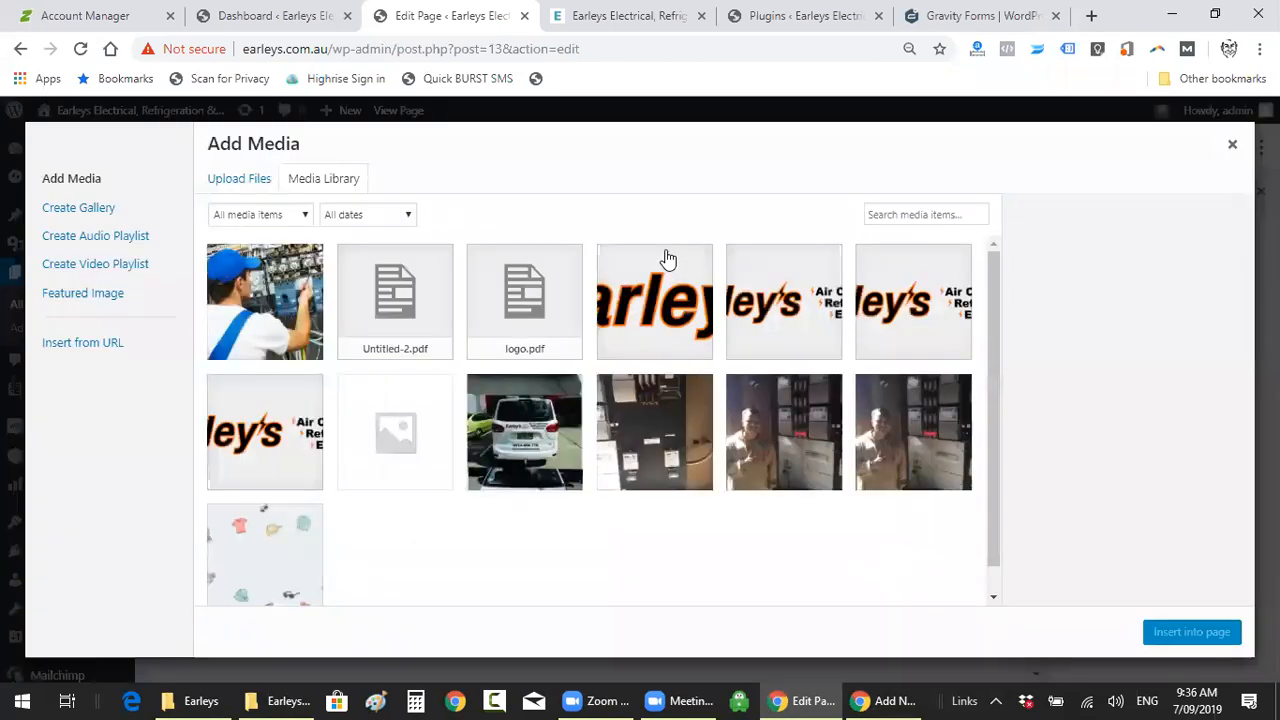
pyautogui.click(256, 304)
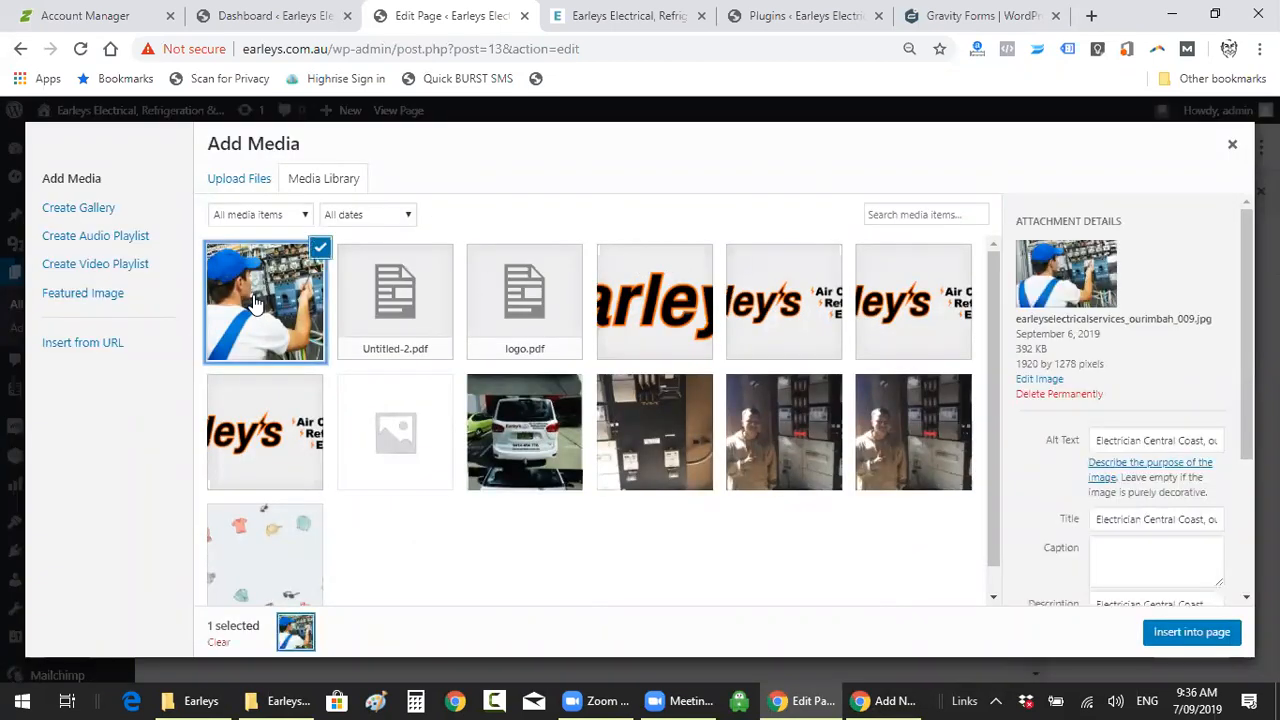
pyautogui.click(1189, 634)
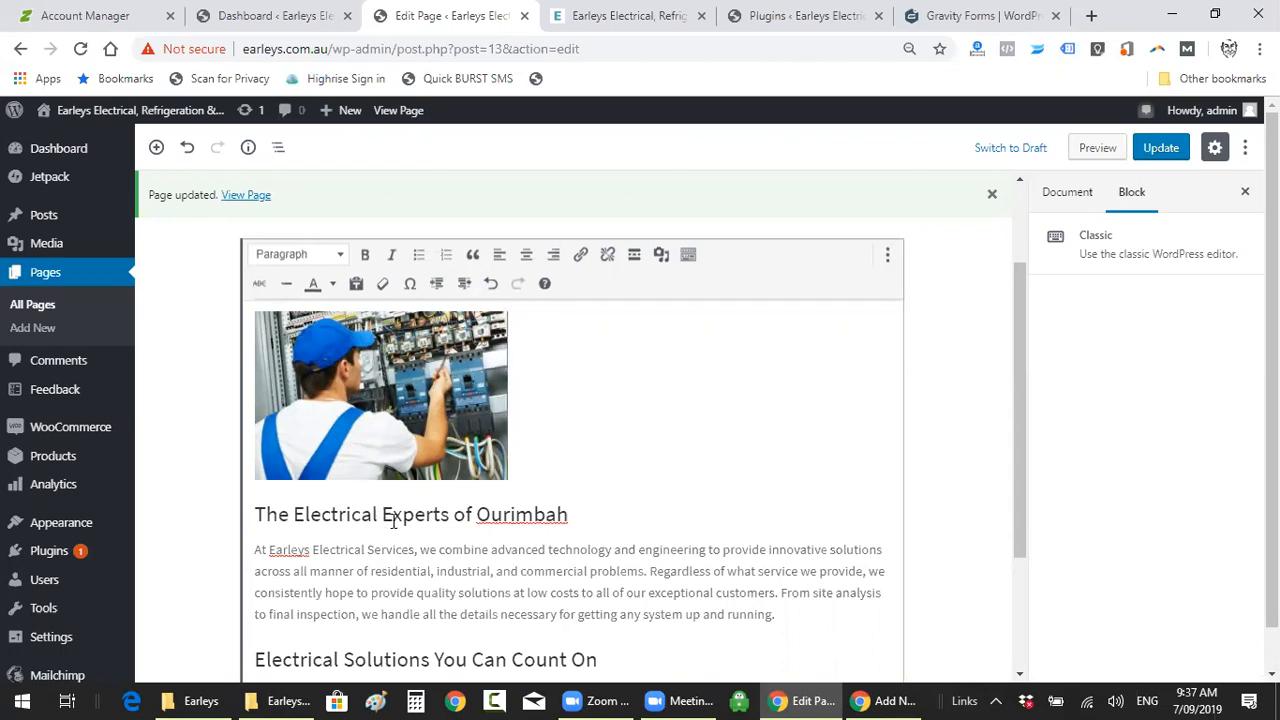
# Align the inserted electrician photo to the right
pyautogui.click(1065, 194)
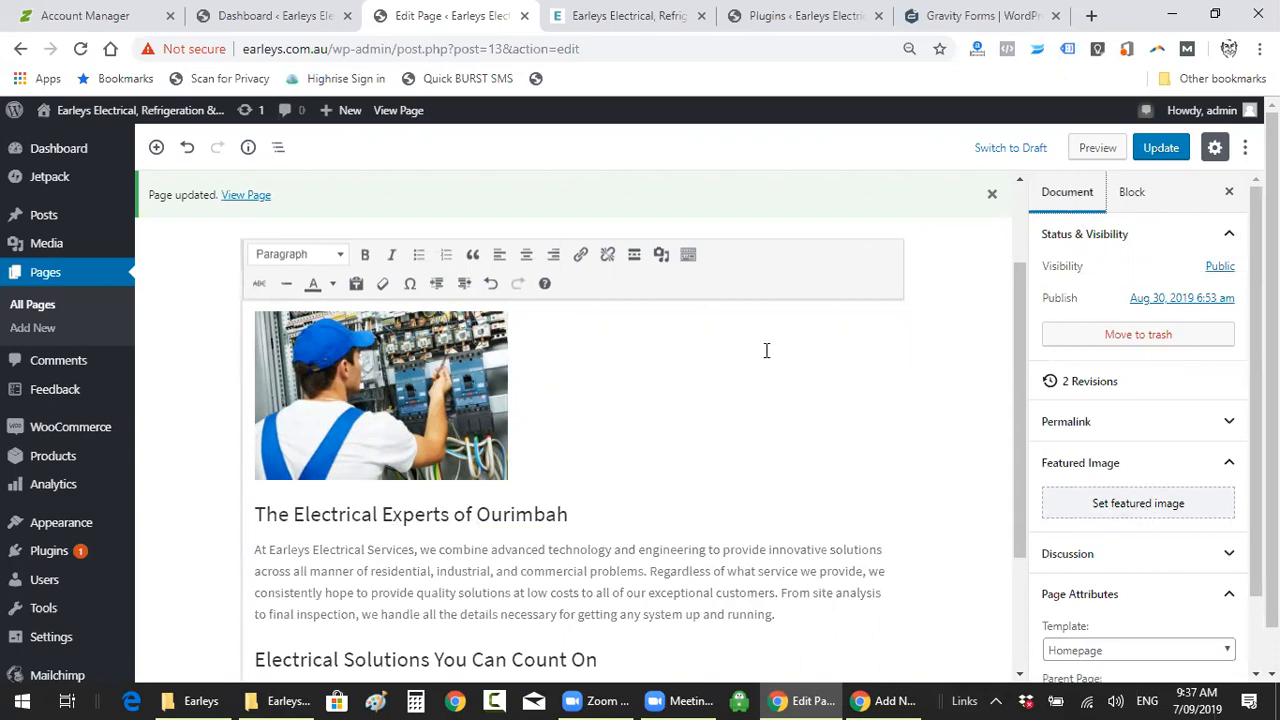
pyautogui.click(380, 398)
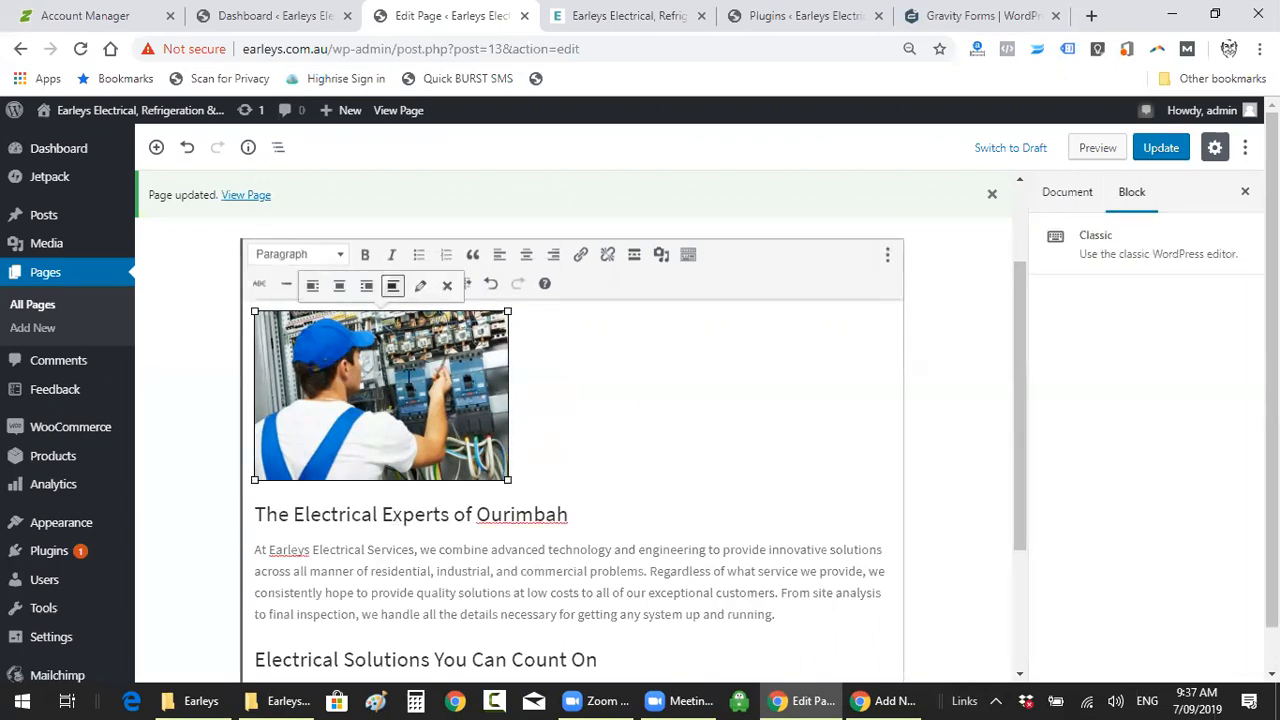
pyautogui.click(612, 560)
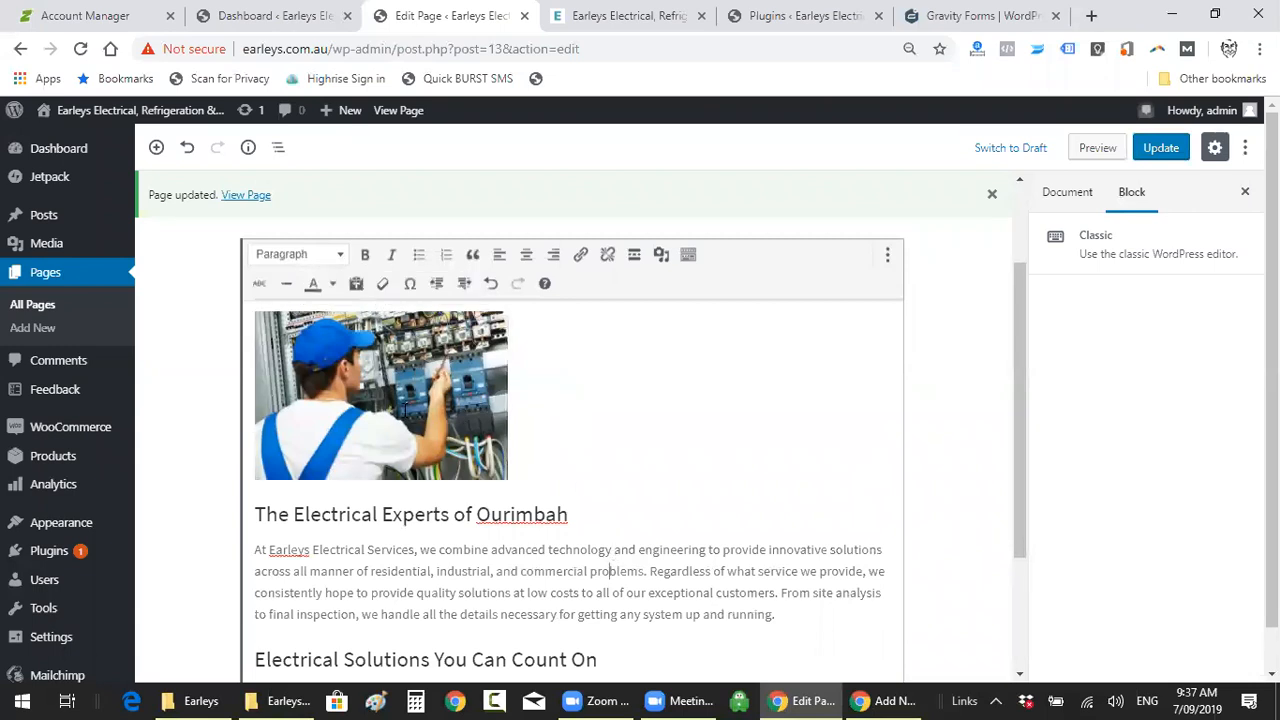
pyautogui.click(406, 408)
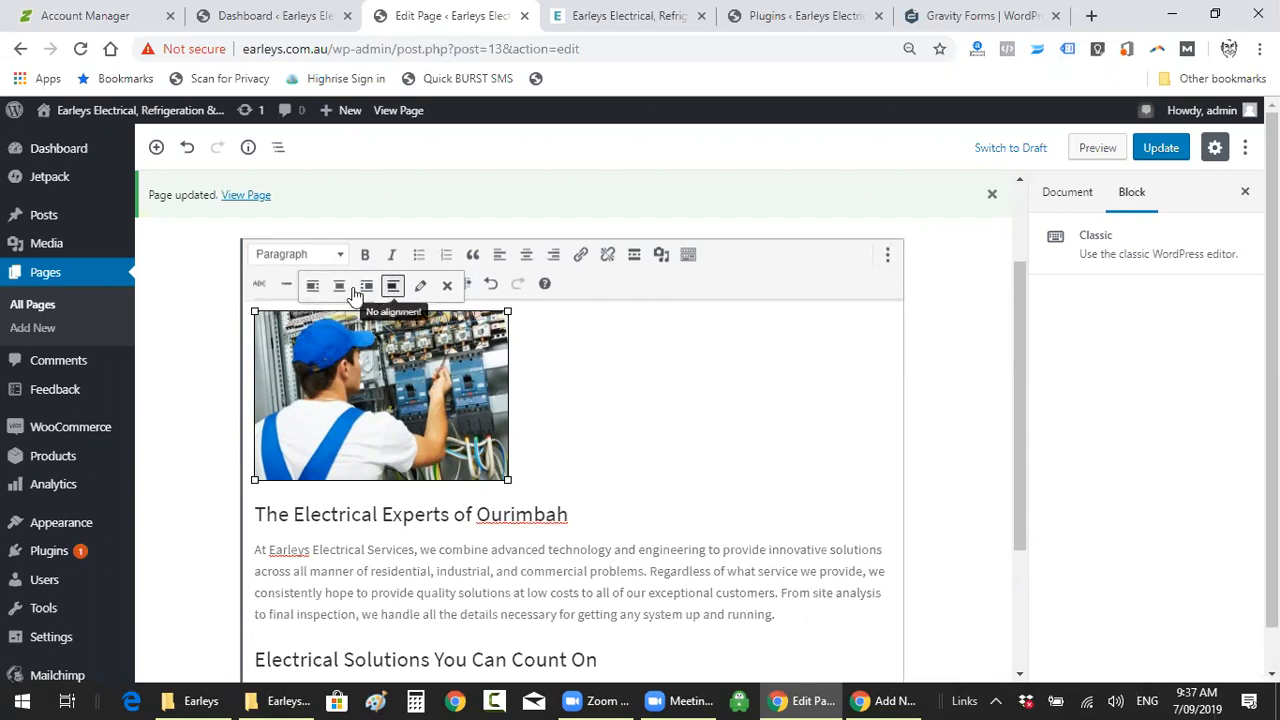
pyautogui.click(367, 287)
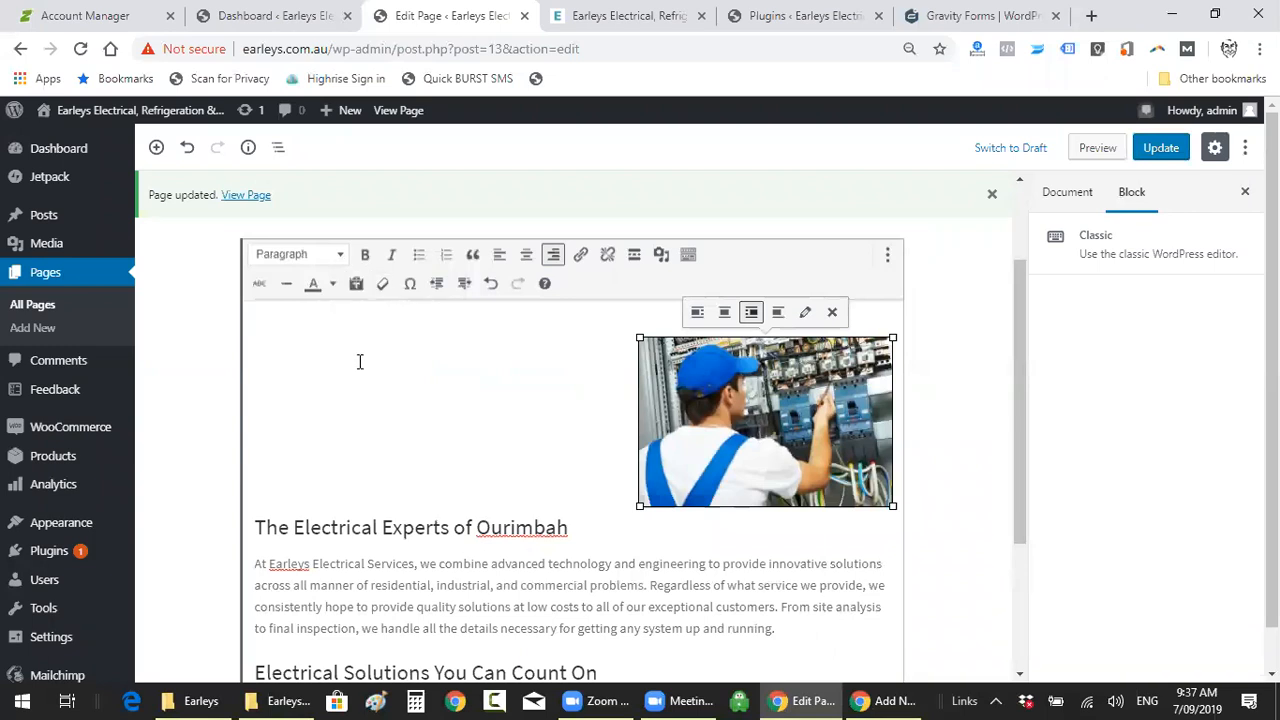
# Remove the right-aligned electrician photo and delete the empty line above the first heading
pyautogui.click(310, 338)
pyautogui.click(727, 432)
pyautogui.click(831, 309)
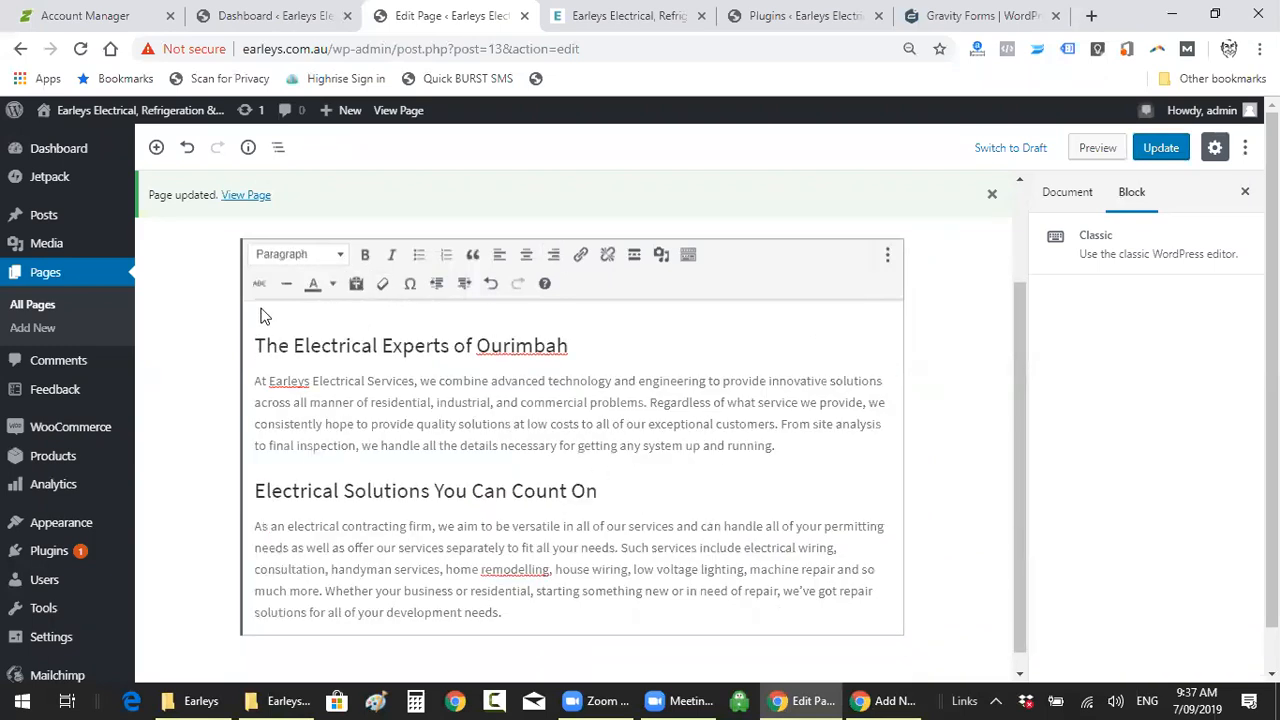
pyautogui.press('Up')
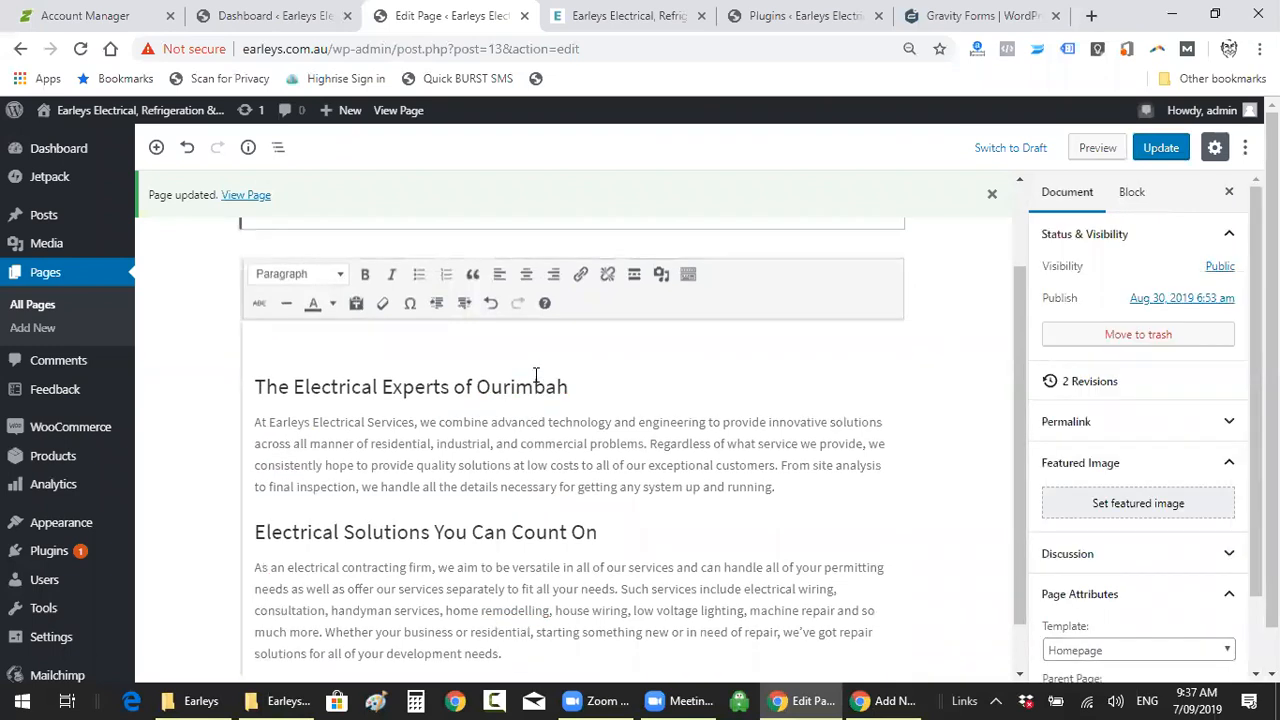
pyautogui.scroll(2, 337, 486)
pyautogui.click(263, 452)
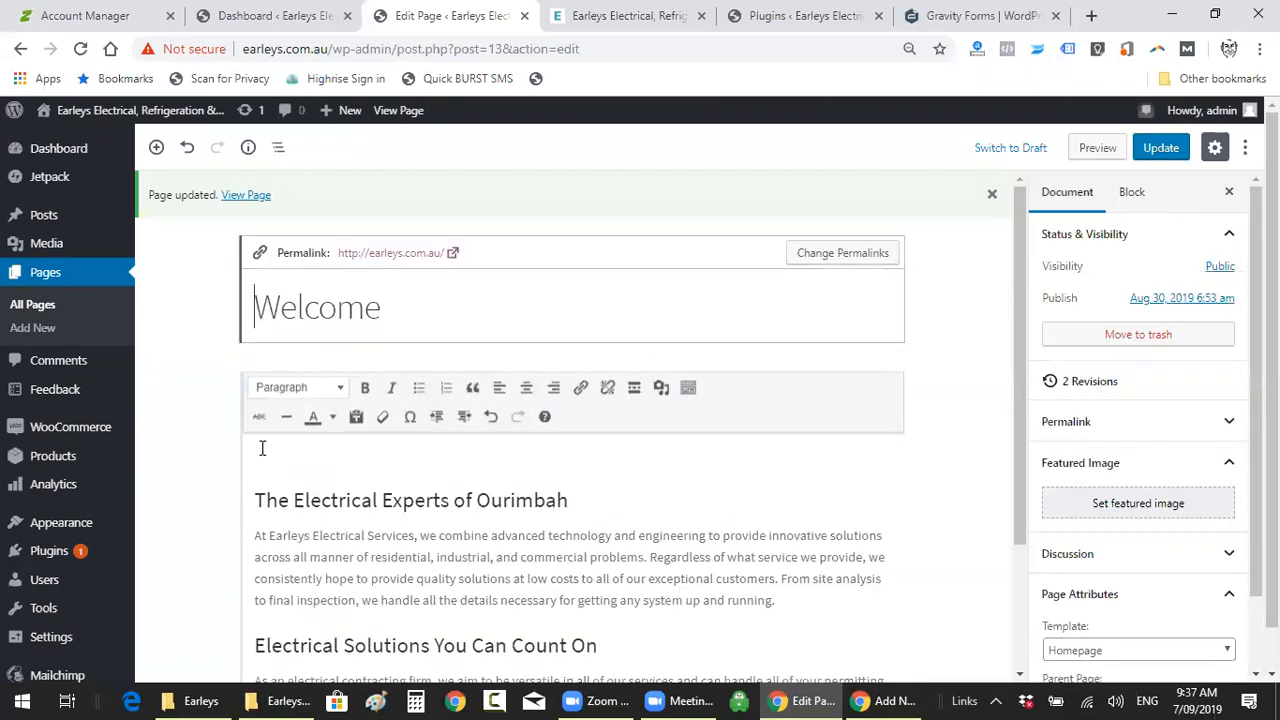
pyautogui.press('Delete')
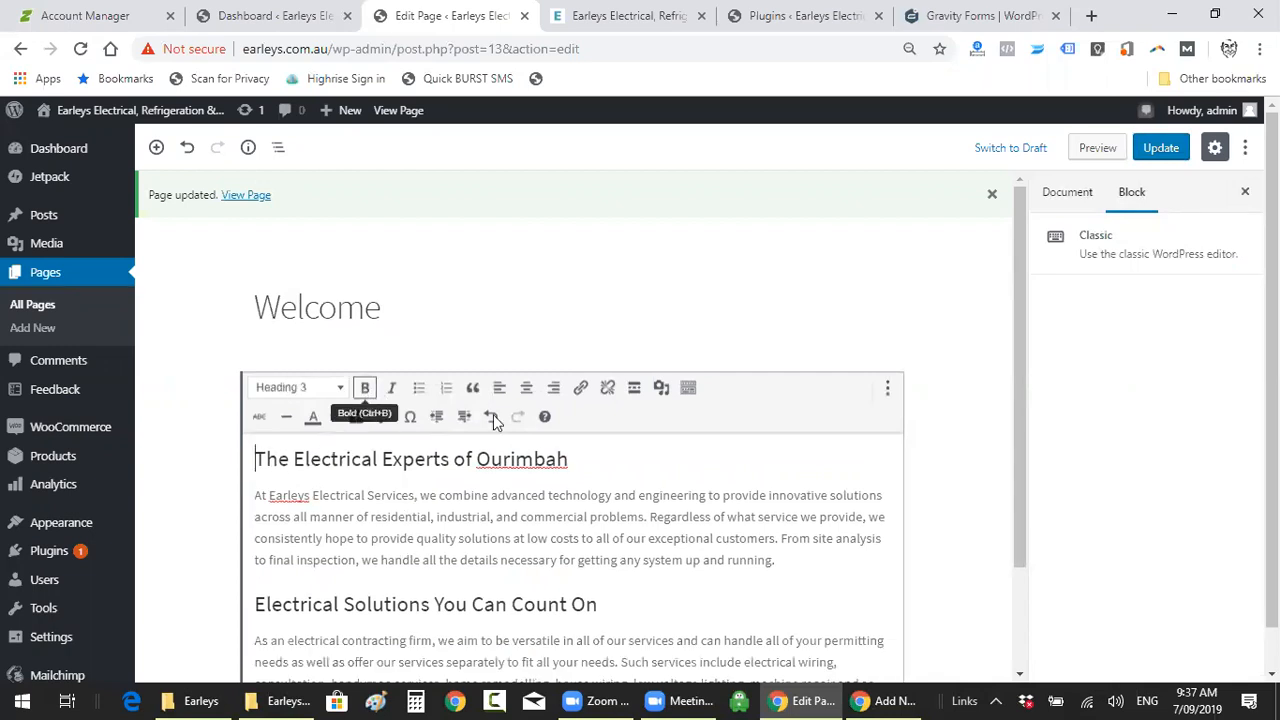
# Insert earleyselectricalservices_ourimbah_009.jpg before the first heading with alignment None and size Large – 980 × 653
pyautogui.click(662, 390)
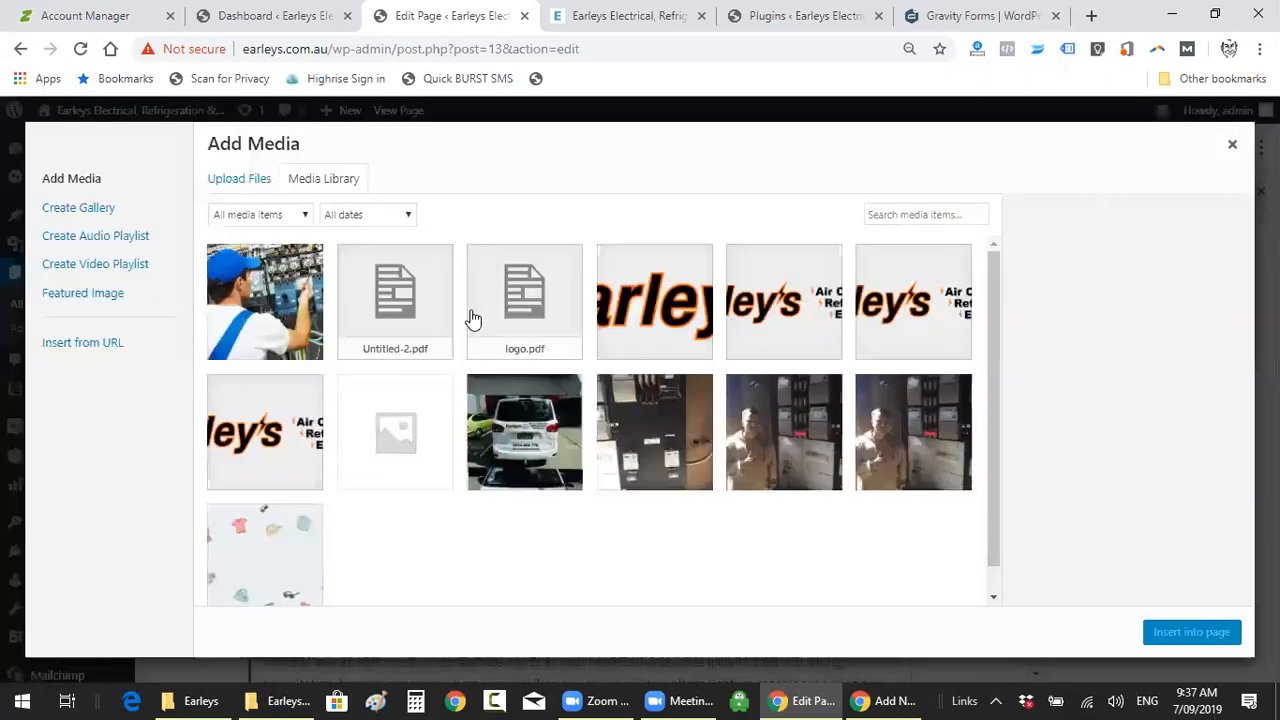
pyautogui.click(236, 306)
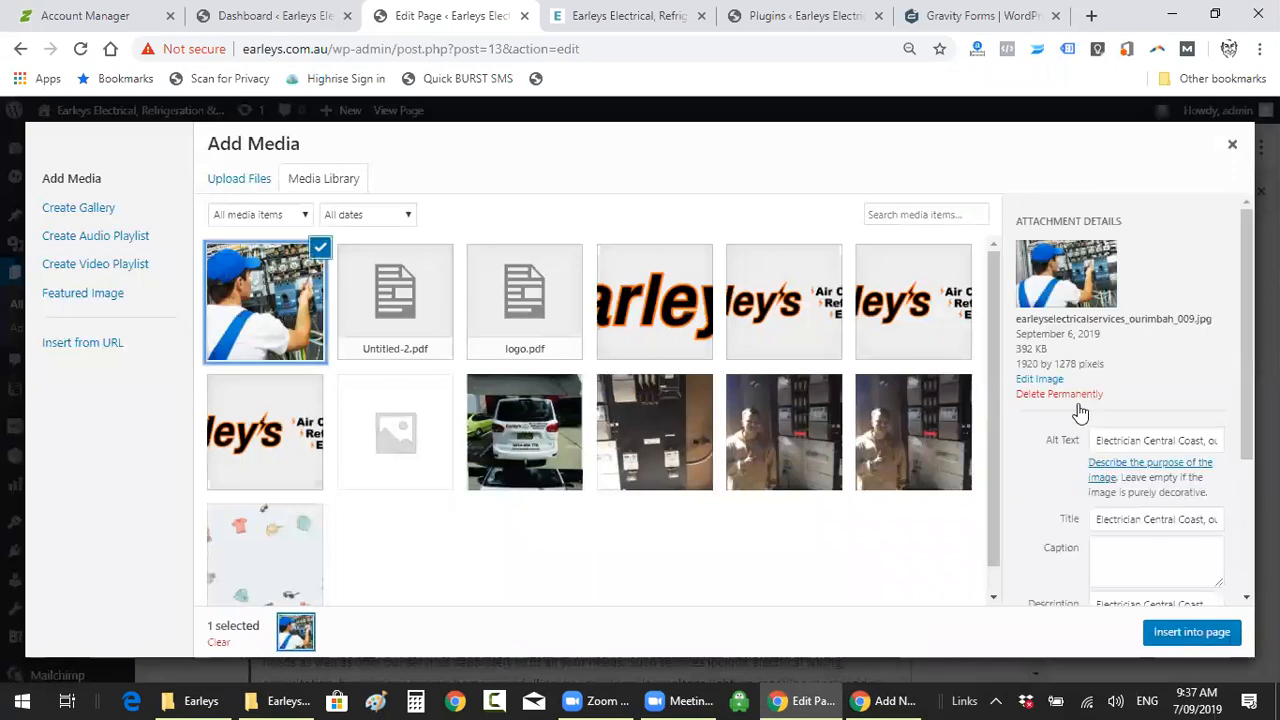
pyautogui.scroll(-2, 1075, 430)
pyautogui.click(1117, 518)
pyautogui.click(1105, 603)
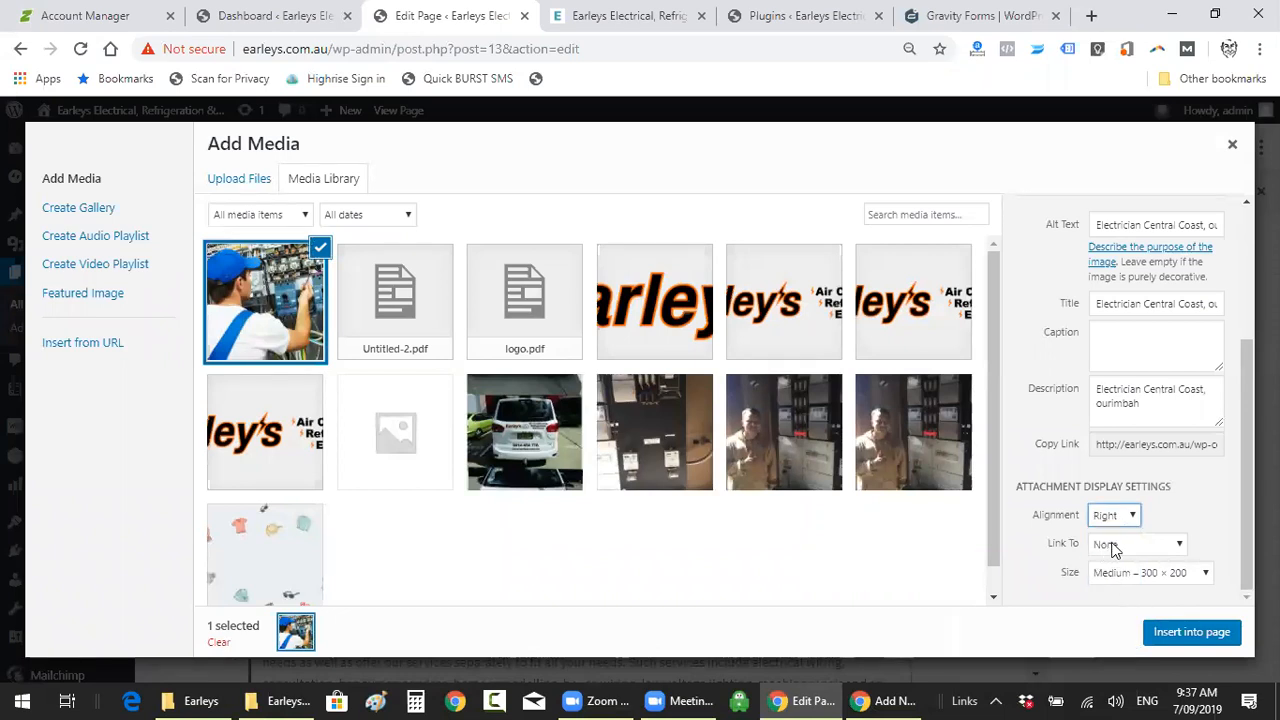
pyautogui.click(1123, 576)
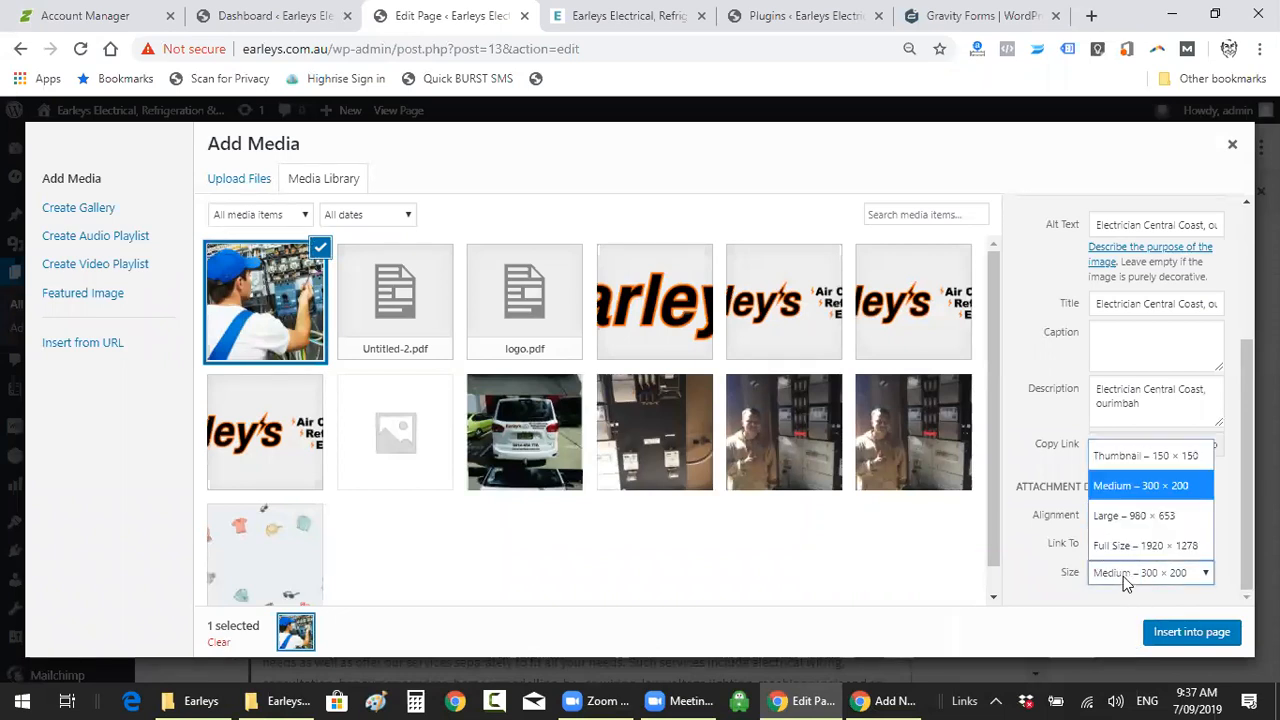
pyautogui.click(1108, 516)
pyautogui.click(1110, 515)
pyautogui.click(1106, 633)
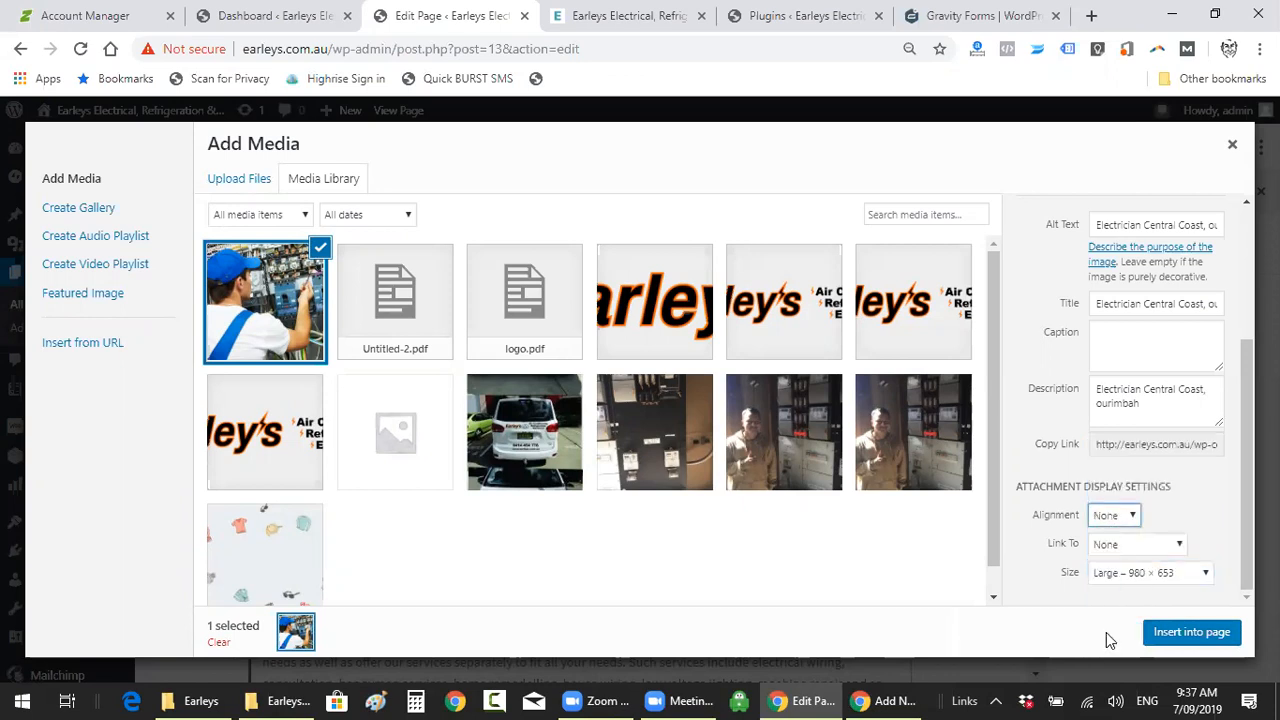
pyautogui.click(1192, 633)
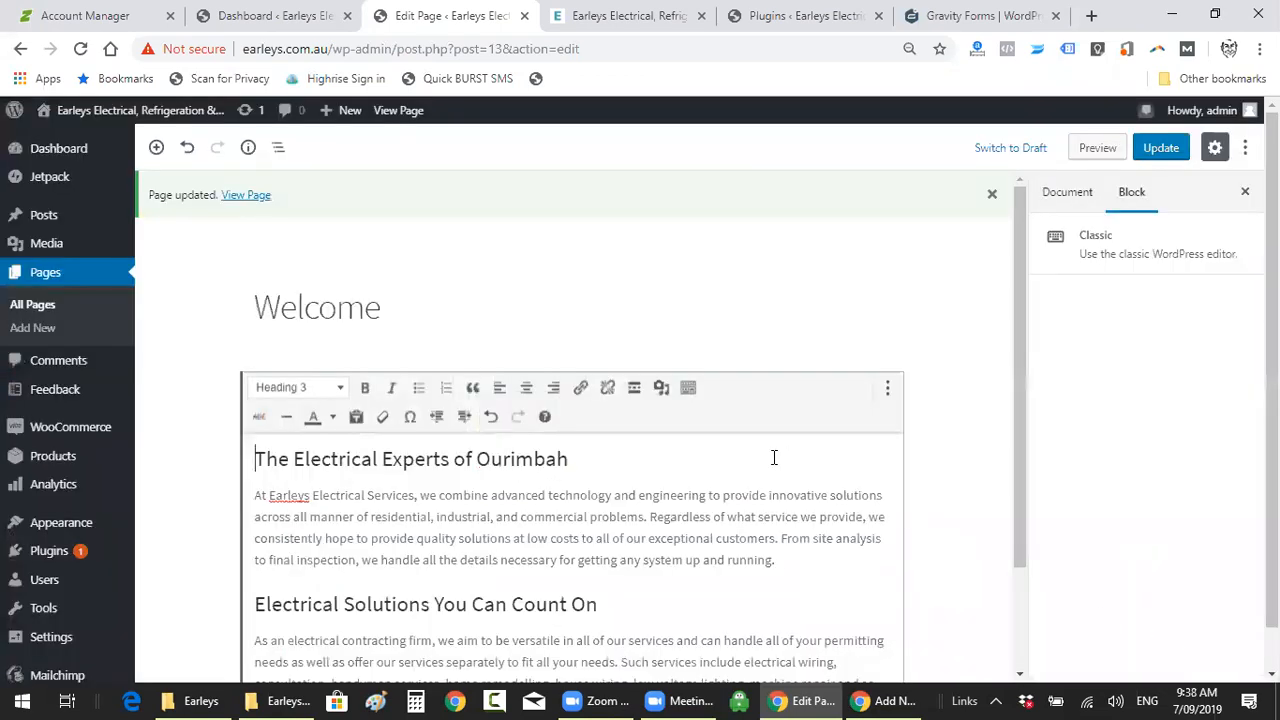
# Check the large photo's placement in the page content and save the page update
pyautogui.scroll(-5, 636, 476)
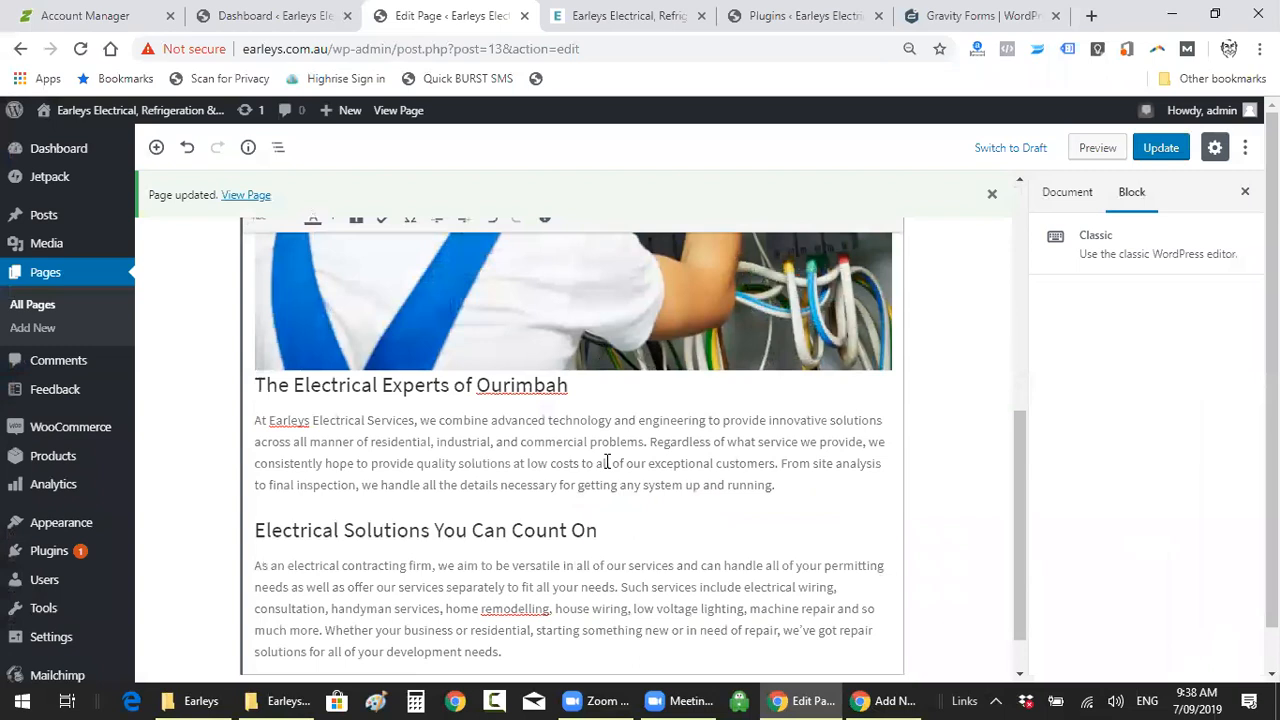
pyautogui.scroll(-1, 602, 463)
pyautogui.click(1159, 152)
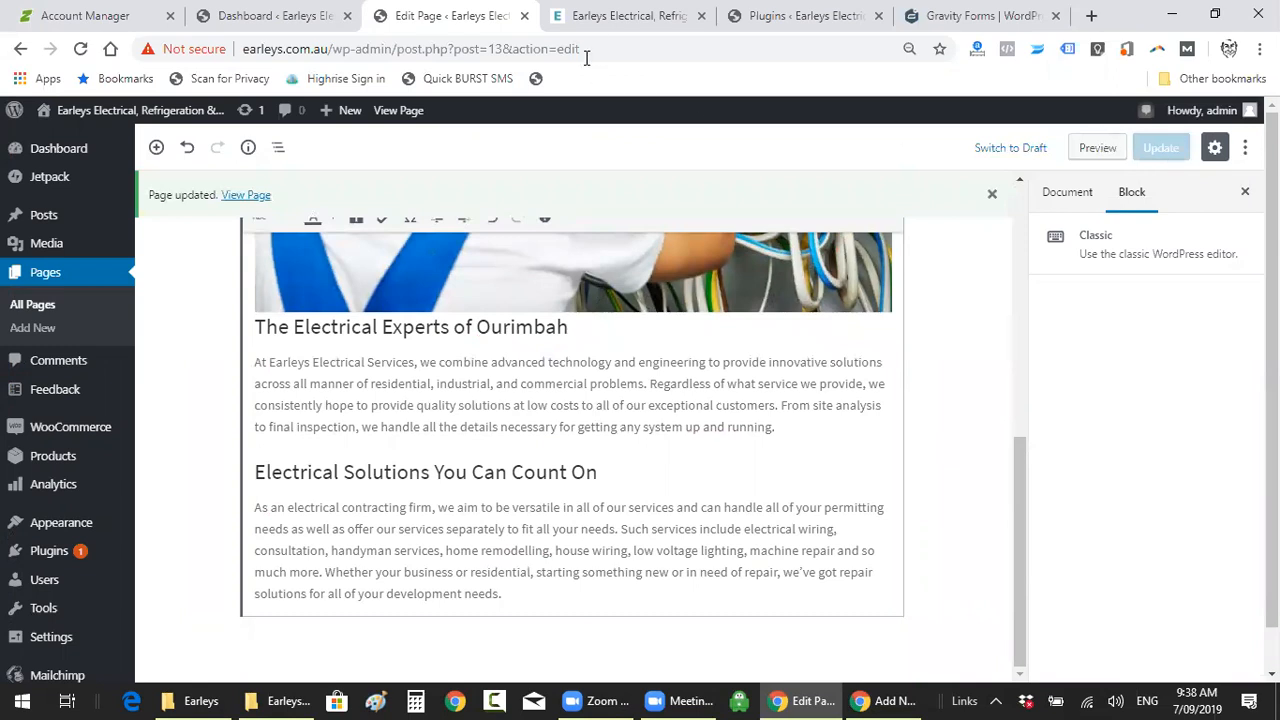
# Reload the live earleys.com.au homepage and review the photo and text below the Welcome title
pyautogui.click(610, 17)
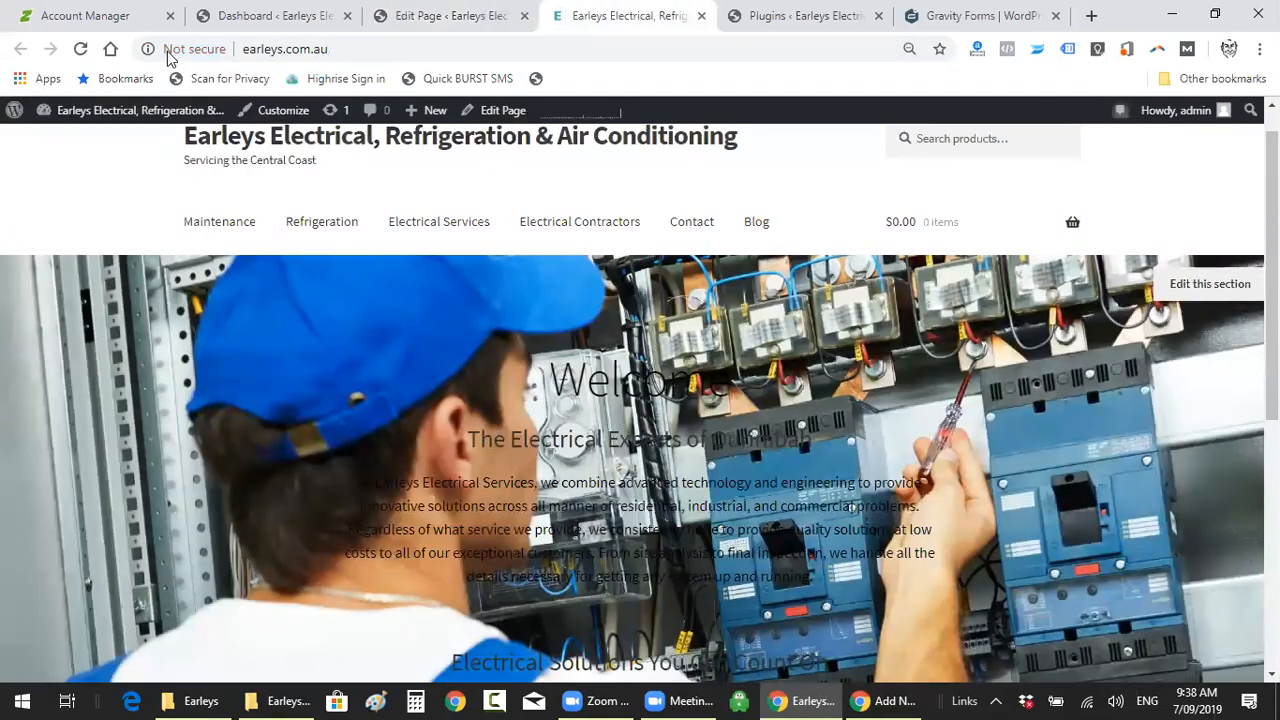
pyautogui.click(81, 49)
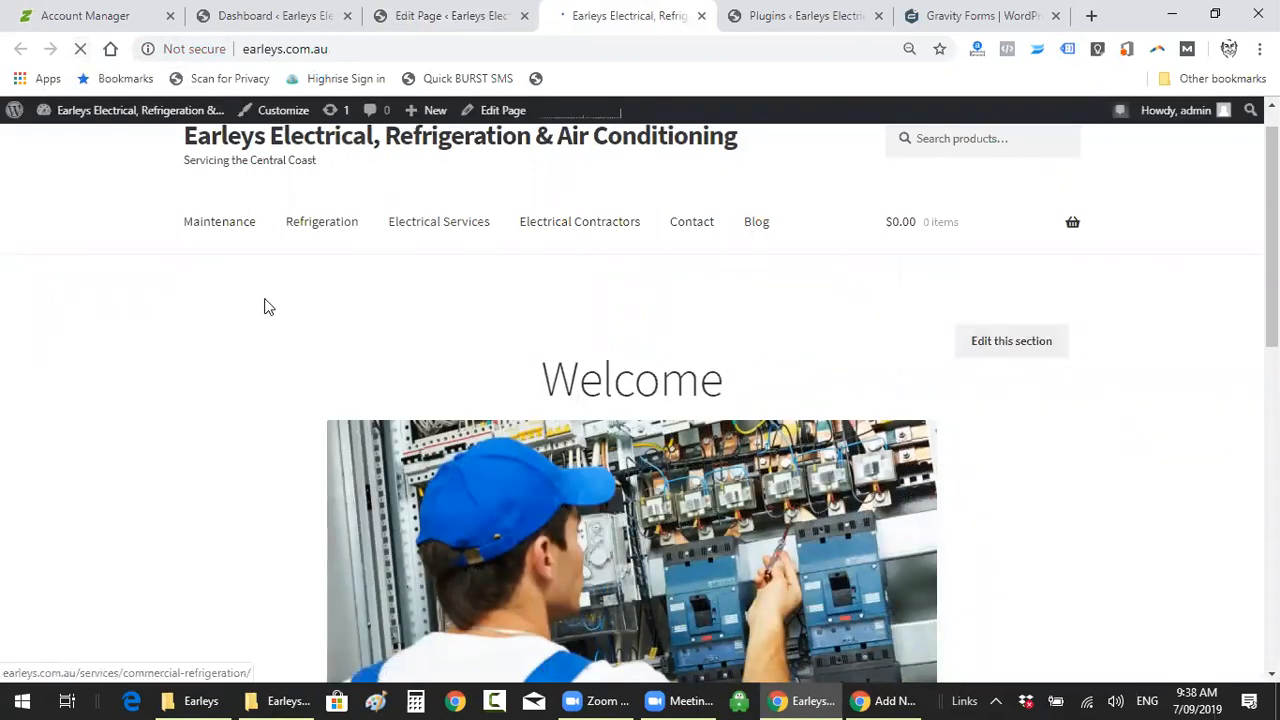
pyautogui.scroll(-7, 200, 288)
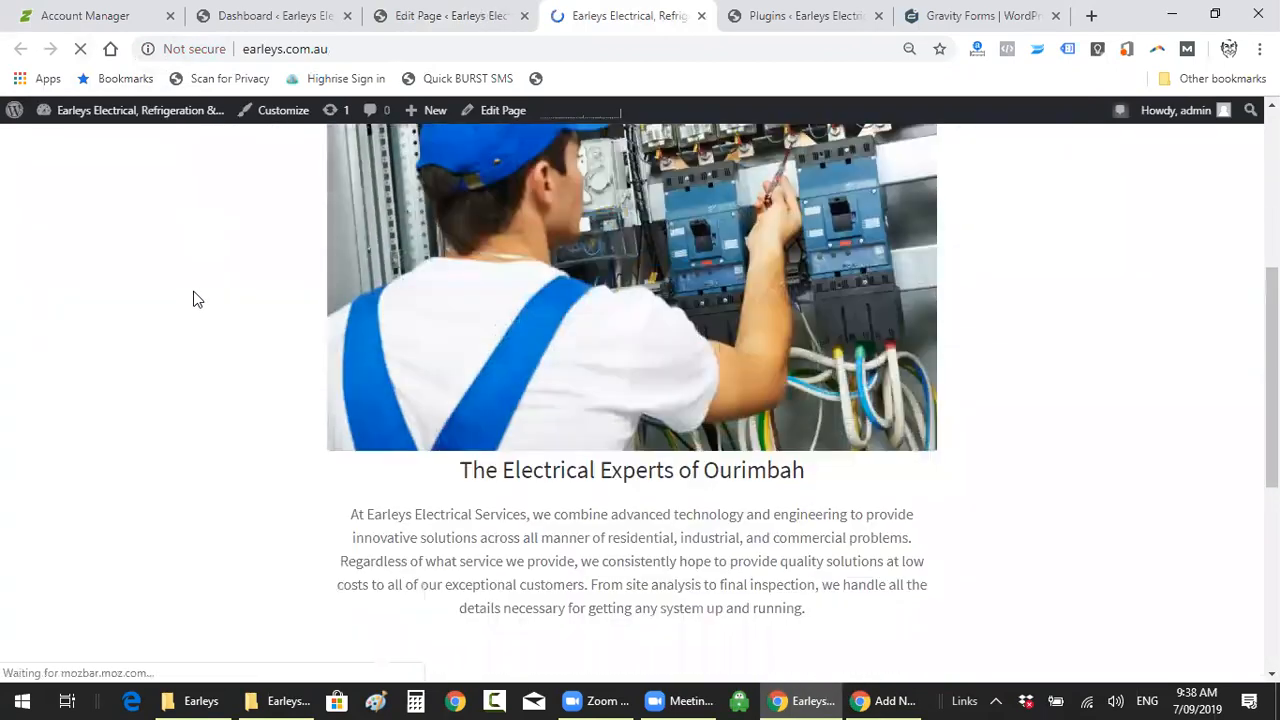
pyautogui.scroll(10, 186, 300)
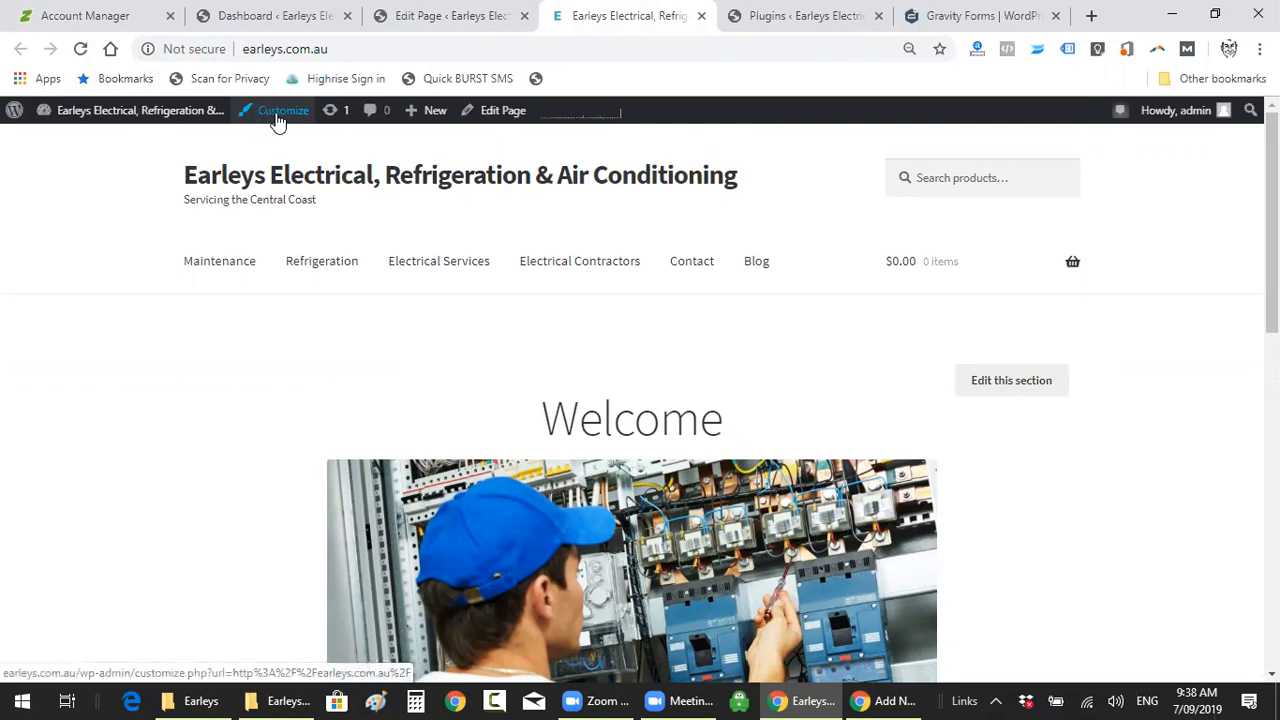
# Open the logo selection in the theme customizer's Site Identity settings
pyautogui.click(282, 114)
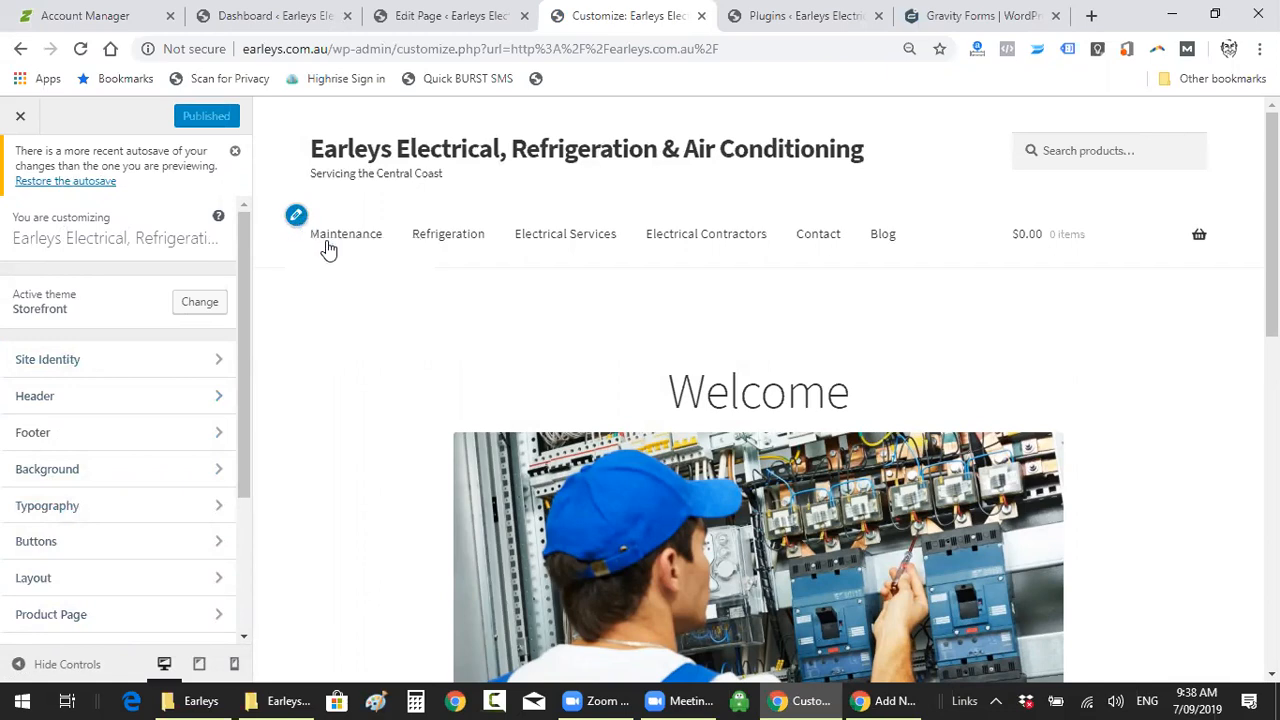
pyautogui.click(66, 366)
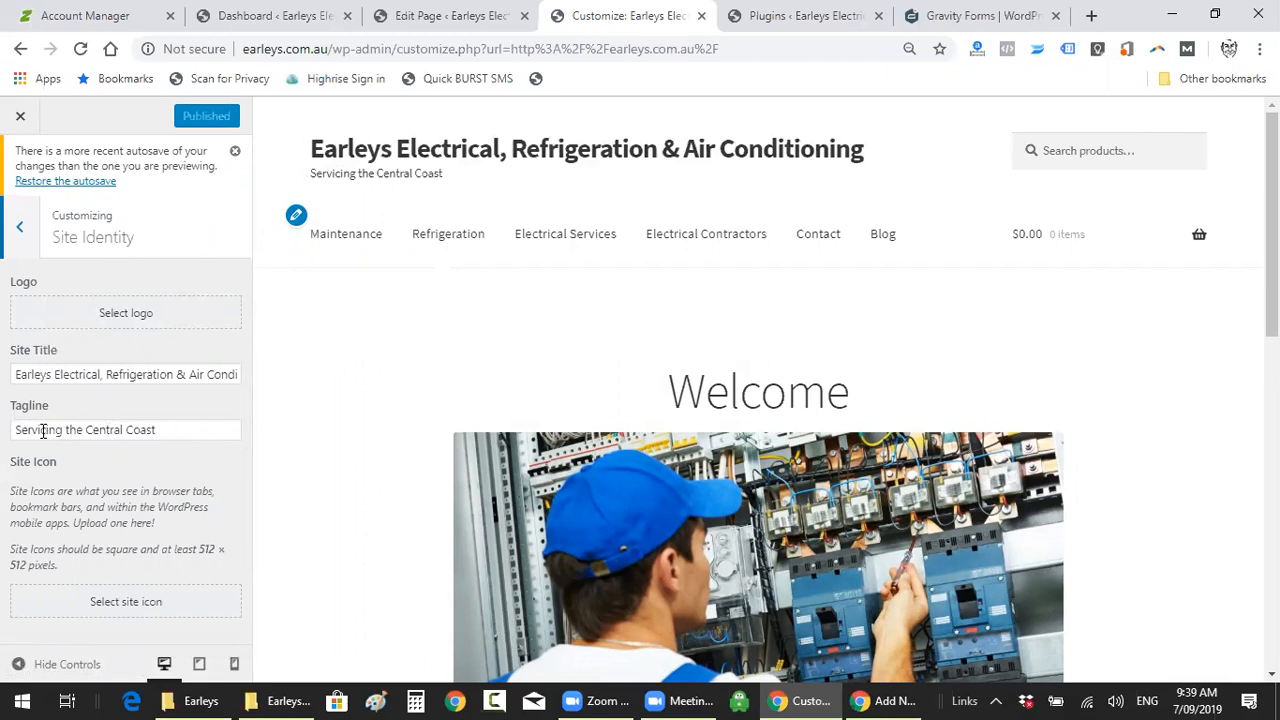
pyautogui.click(116, 314)
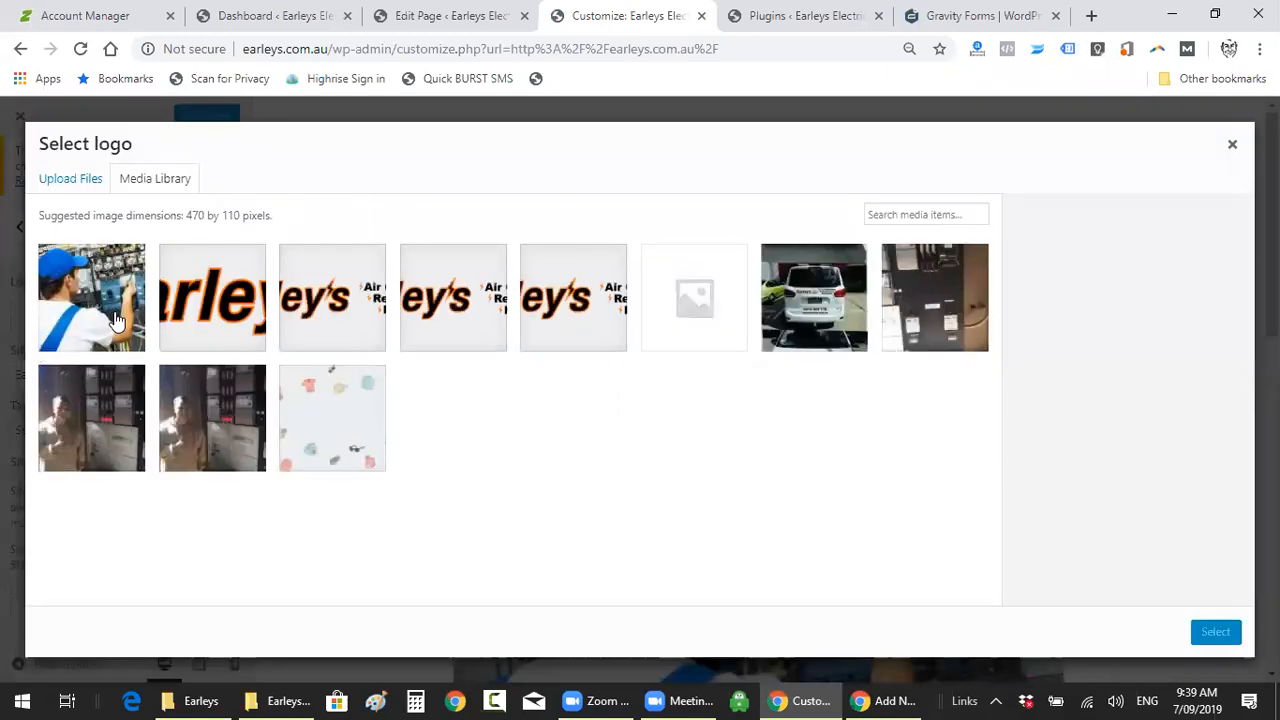
# Compare the Earley's logo files in the media library and pick the 1085 by 188 pixels logo-text image
pyautogui.click(216, 322)
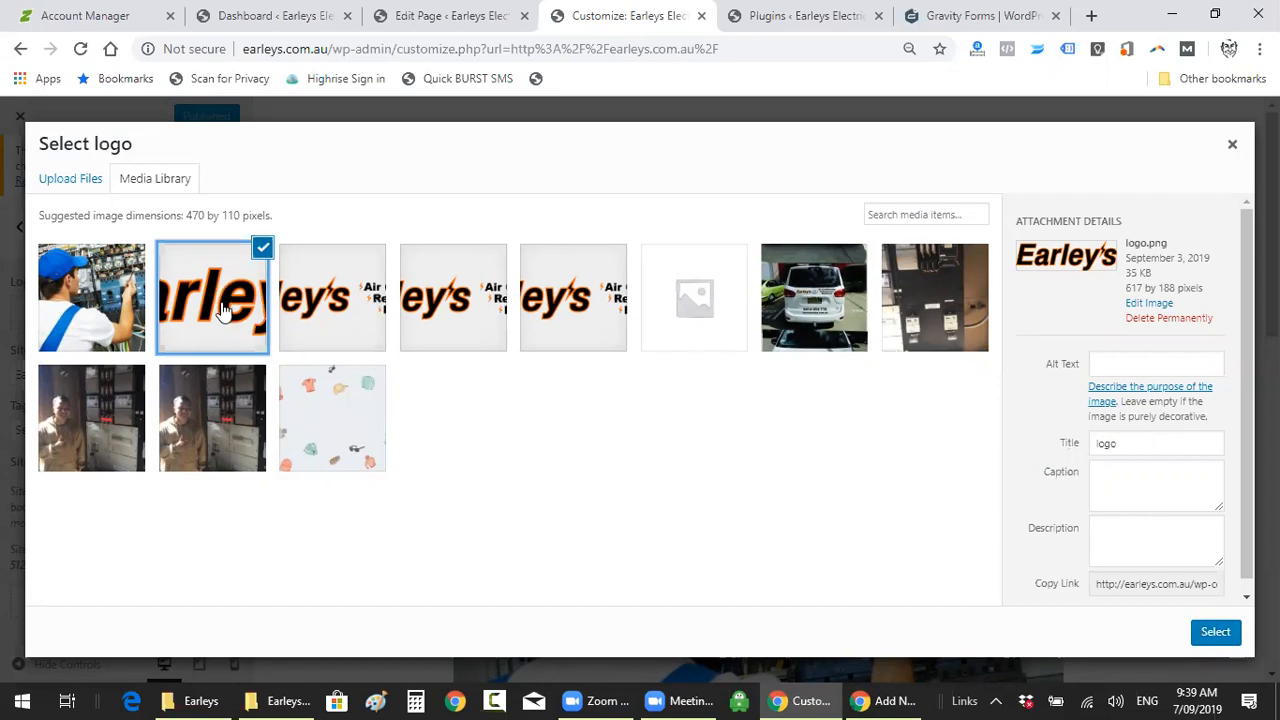
pyautogui.click(326, 308)
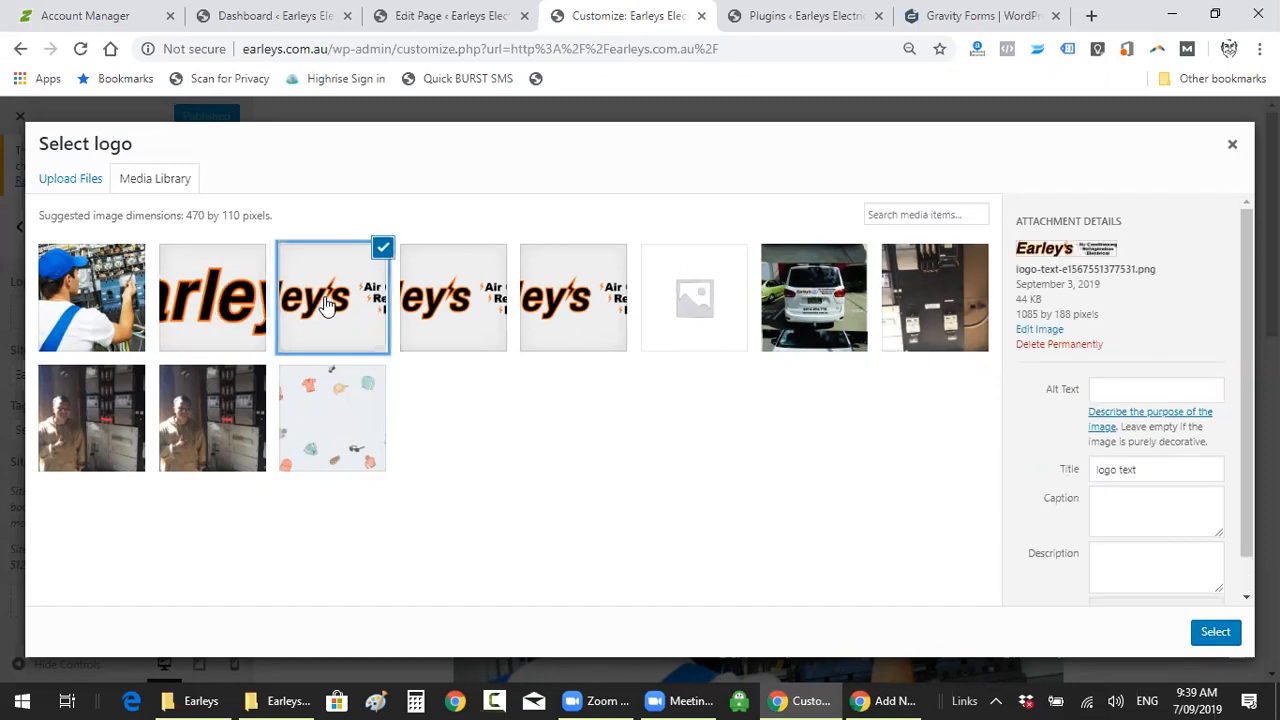
pyautogui.click(453, 302)
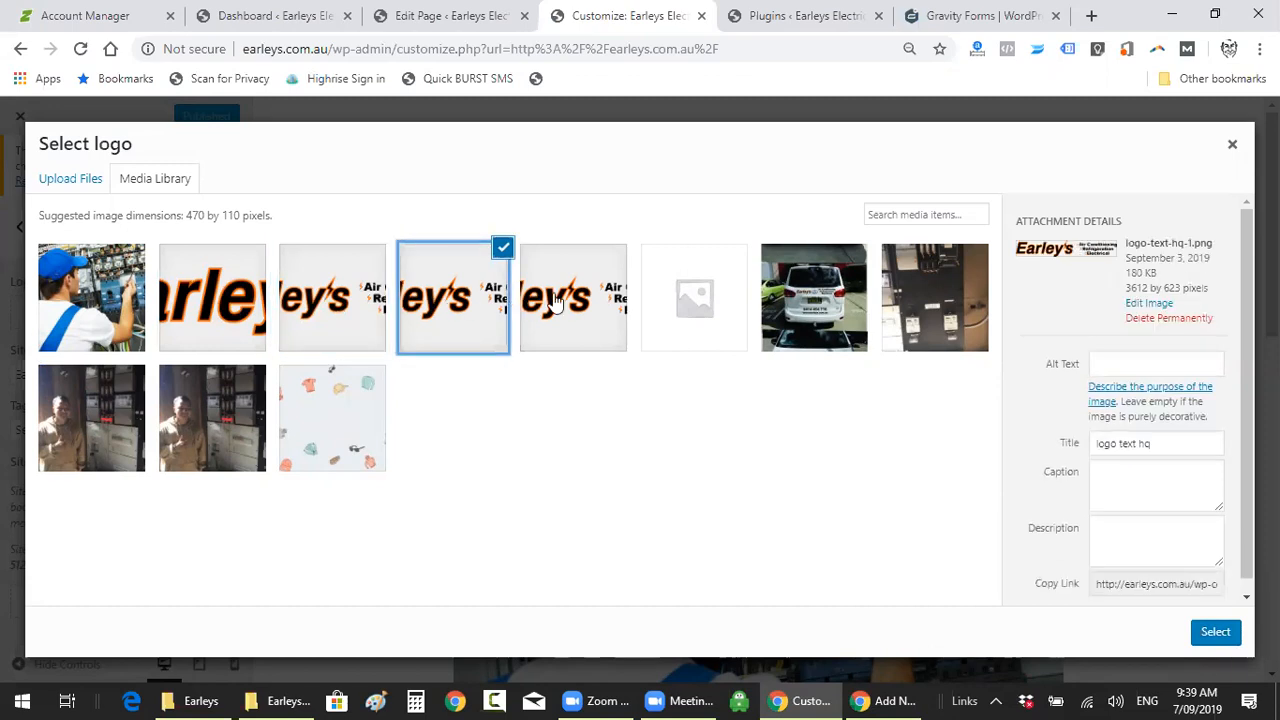
pyautogui.click(578, 300)
pyautogui.click(453, 302)
pyautogui.click(563, 304)
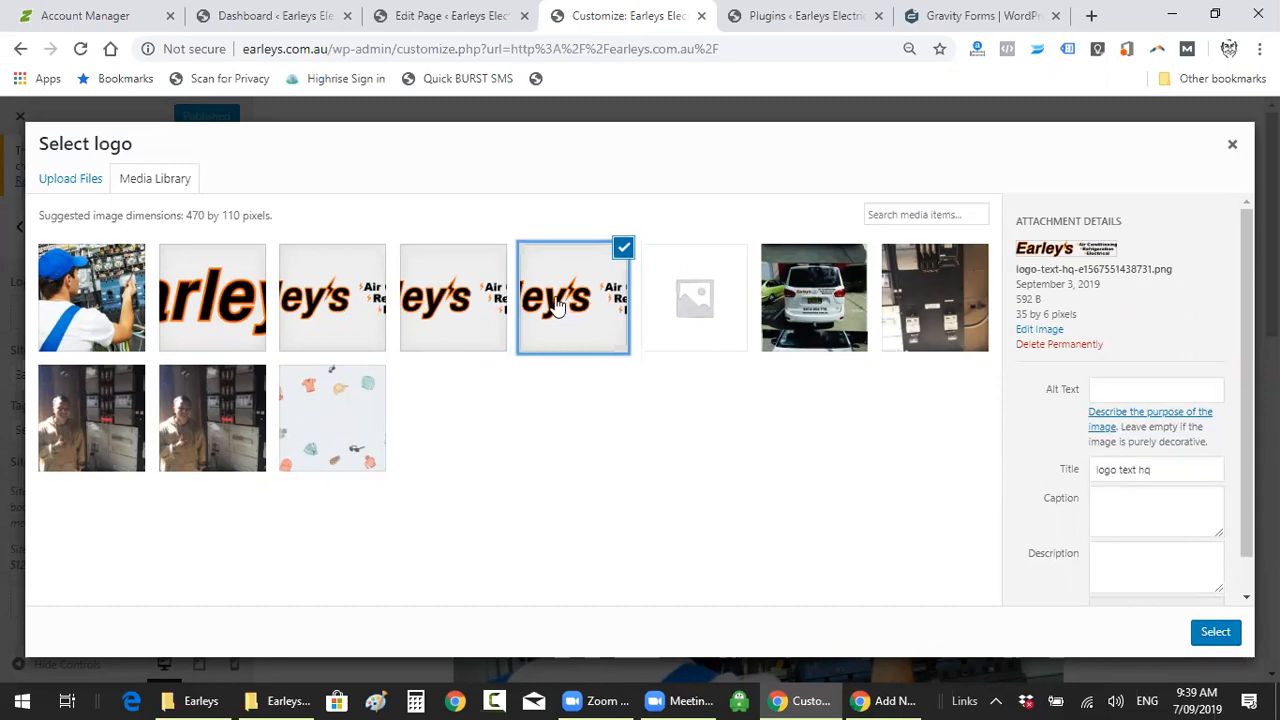
pyautogui.click(435, 313)
pyautogui.click(310, 306)
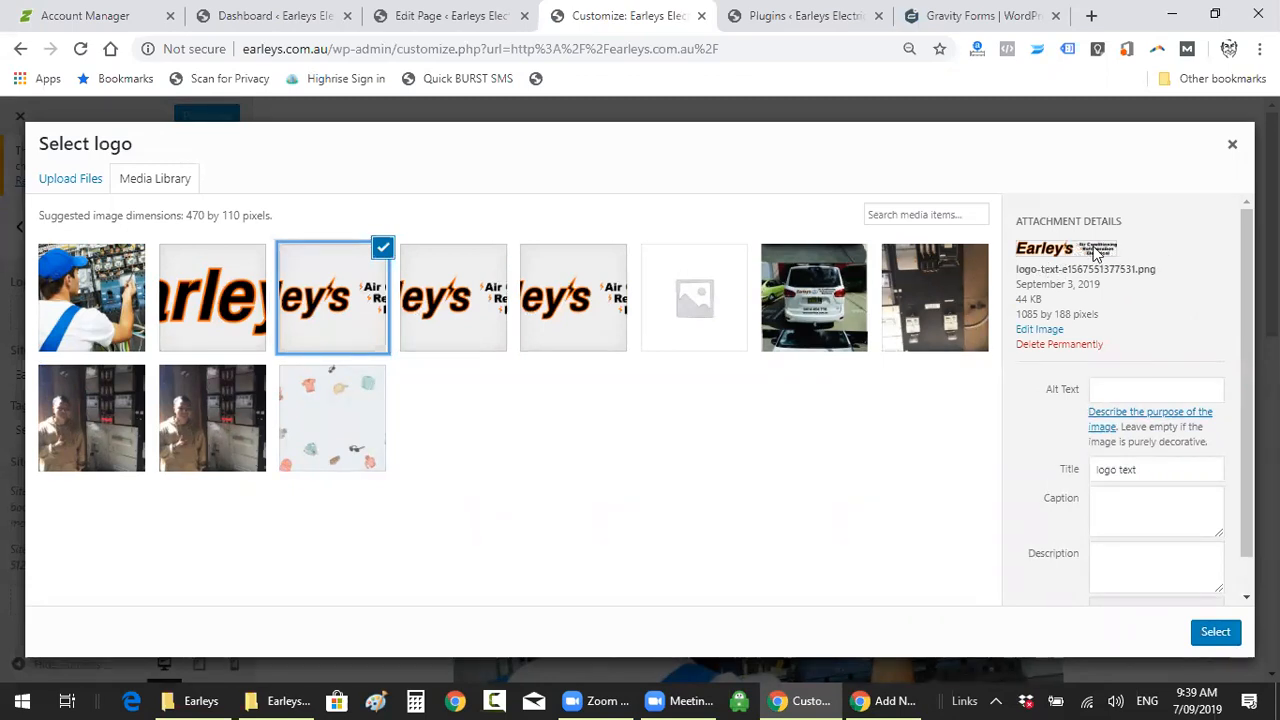
# Replace the logo image's title with "Electrician, air conditioning, refrigeration Ourimbah, Gosford, Tuggerah"
pyautogui.moveTo(1158, 469); pyautogui.dragTo(1077, 486)
pyautogui.write('Electrician, air condition')
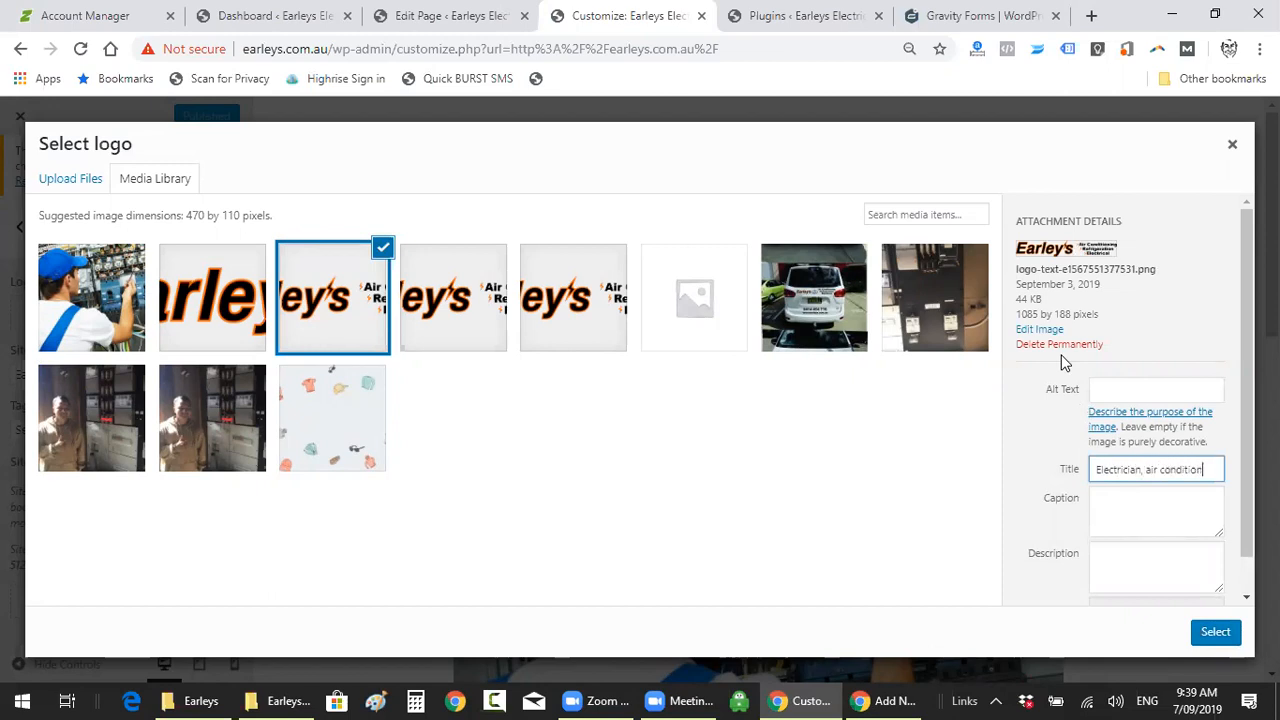
pyautogui.write('ing, refrigeration')
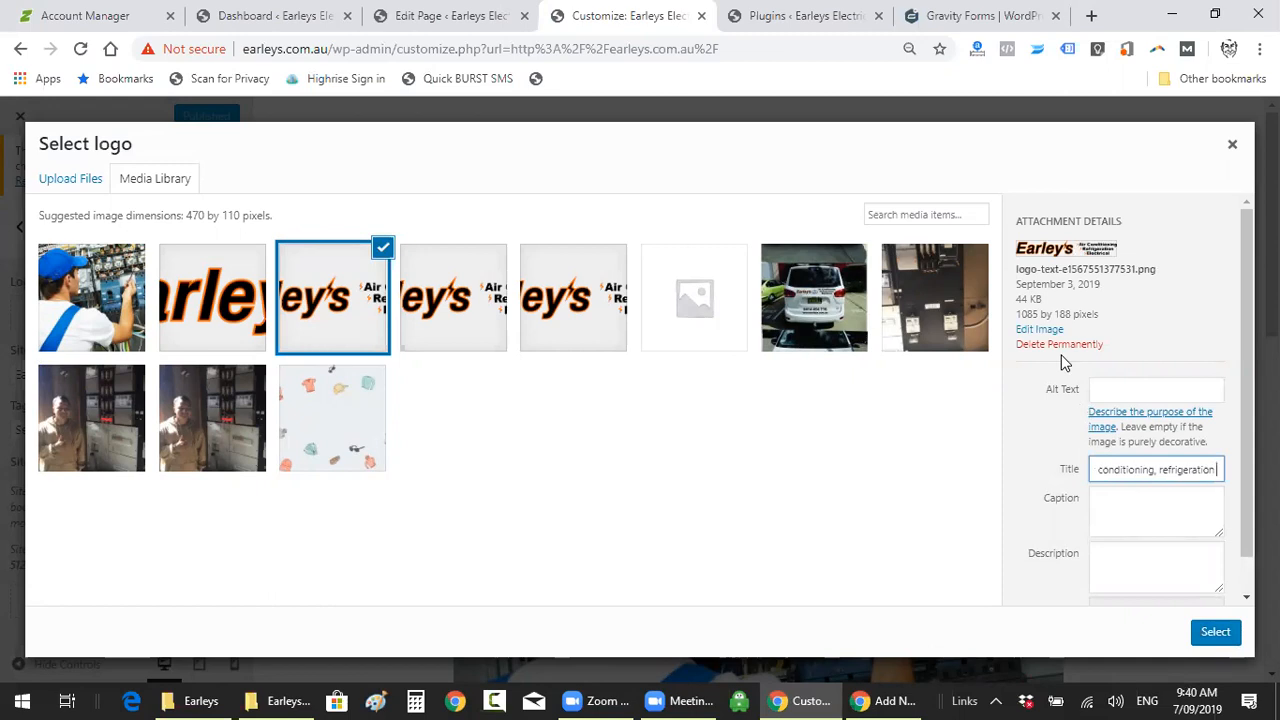
pyautogui.write(' Ourimbah, Gosford, ')
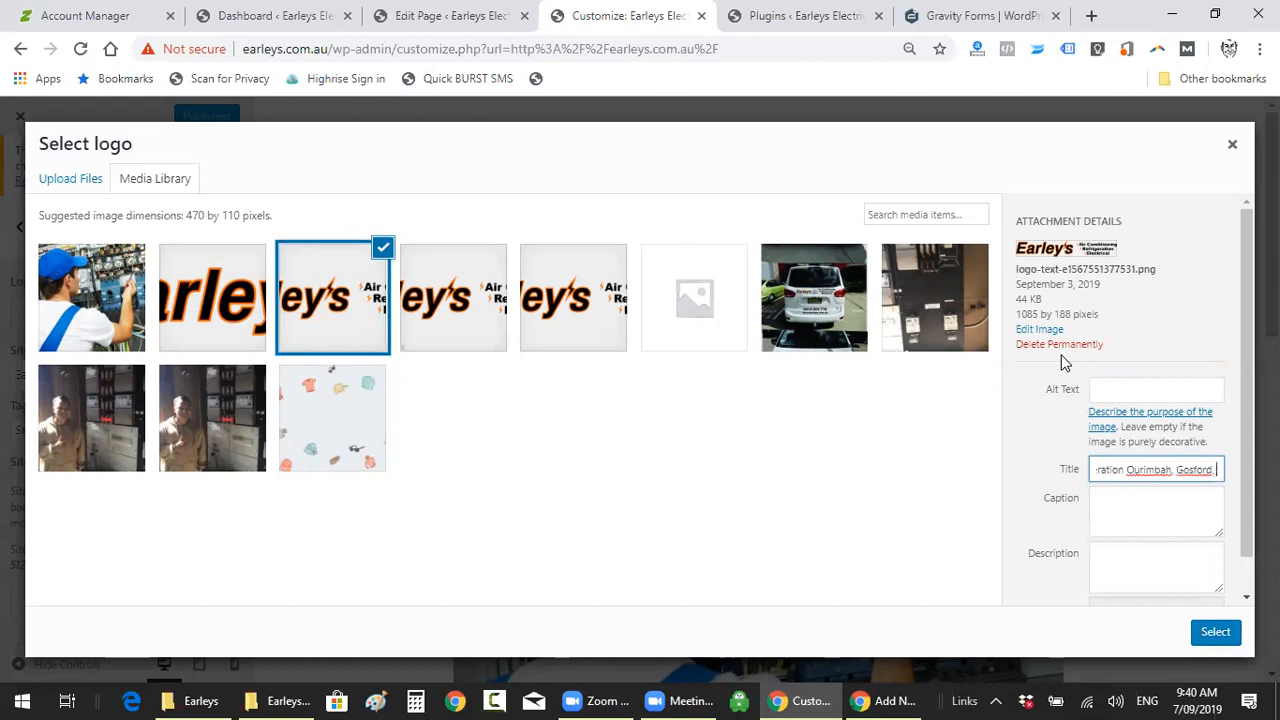
pyautogui.write('Tuggerah')
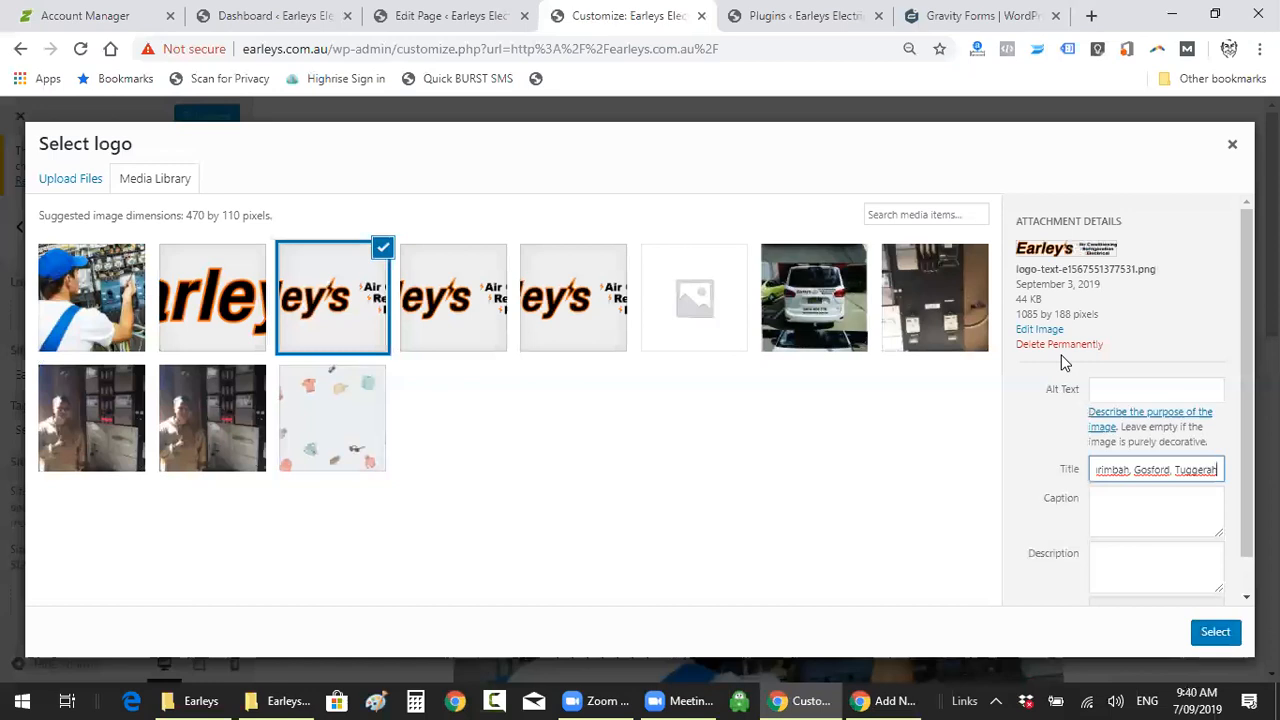
# Copy the logo image's title text into its description and alt text
pyautogui.hotkey('ctrl', 'a')
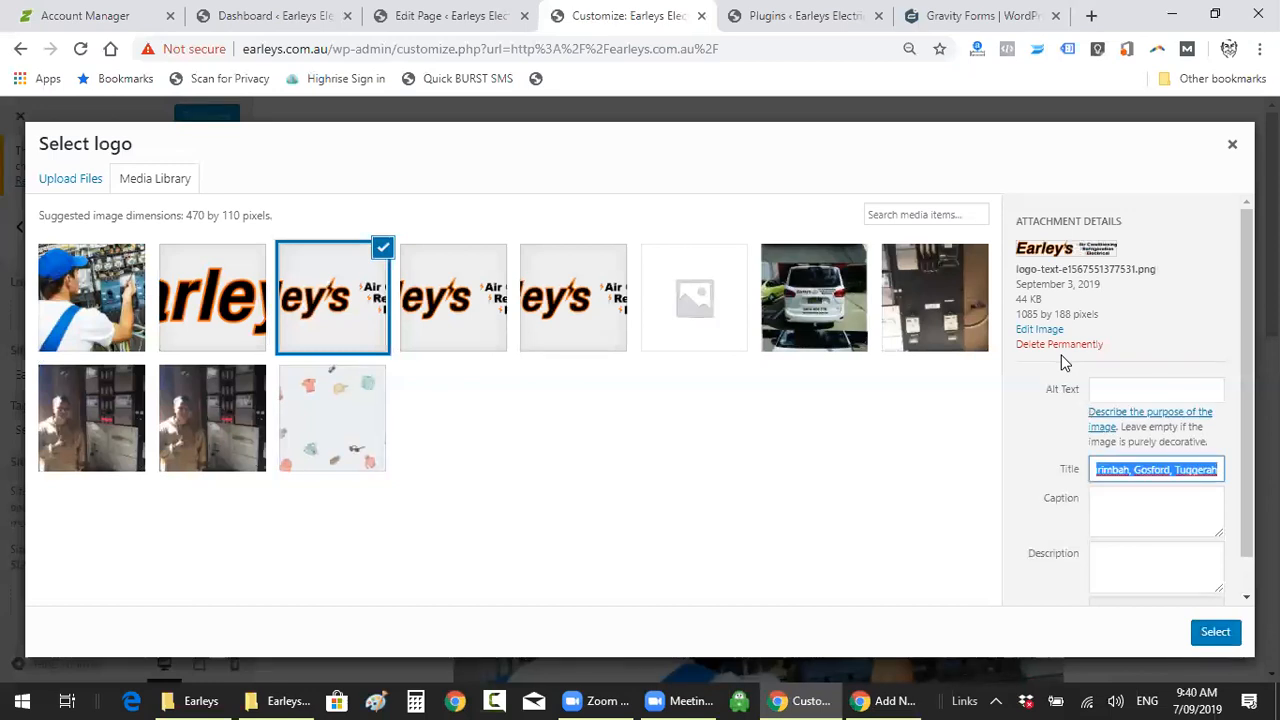
pyautogui.click(1121, 568)
pyautogui.write('Electrician, air conditioning, refrigeration Ourimbah, Gosford, Tuggerah')
pyautogui.click(1126, 398)
pyautogui.write('Electrician, air conditioning, refrigeration Ourimbah, Gosford, Tuggerah')
# Use the selected image as the site logo, extending the crop area to cover the whole image
pyautogui.click(1216, 636)
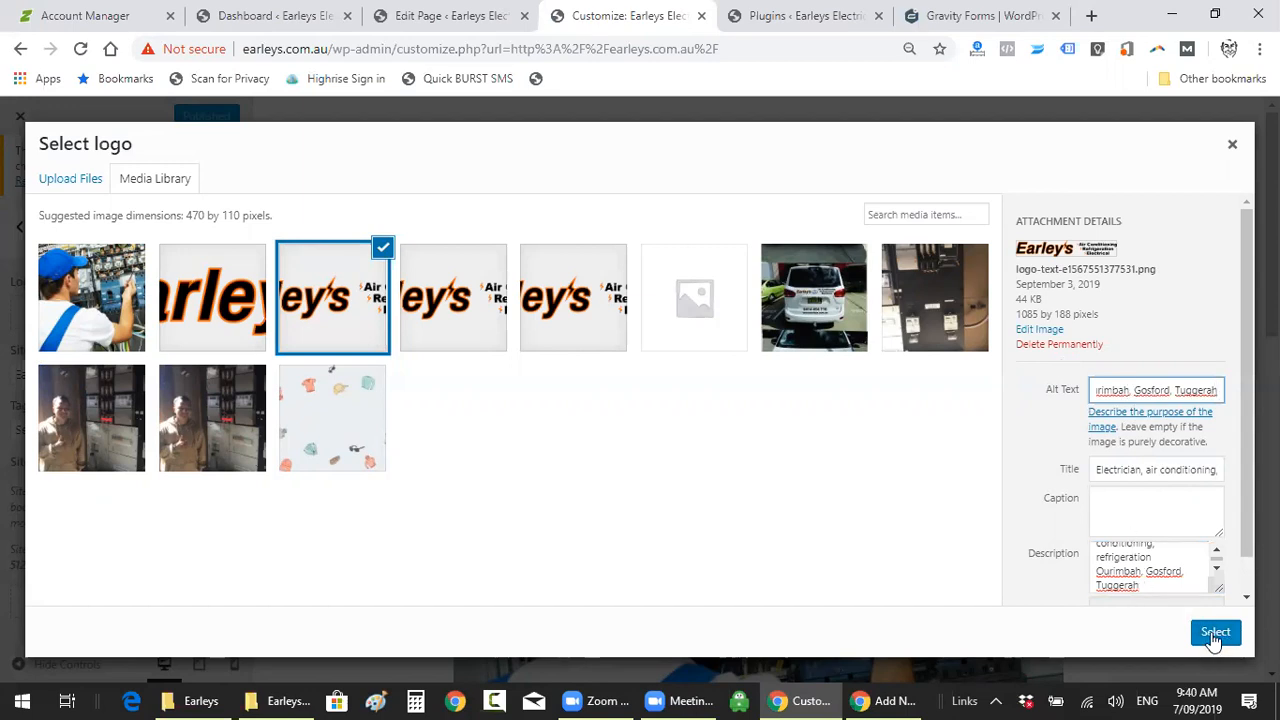
pyautogui.click(1214, 636)
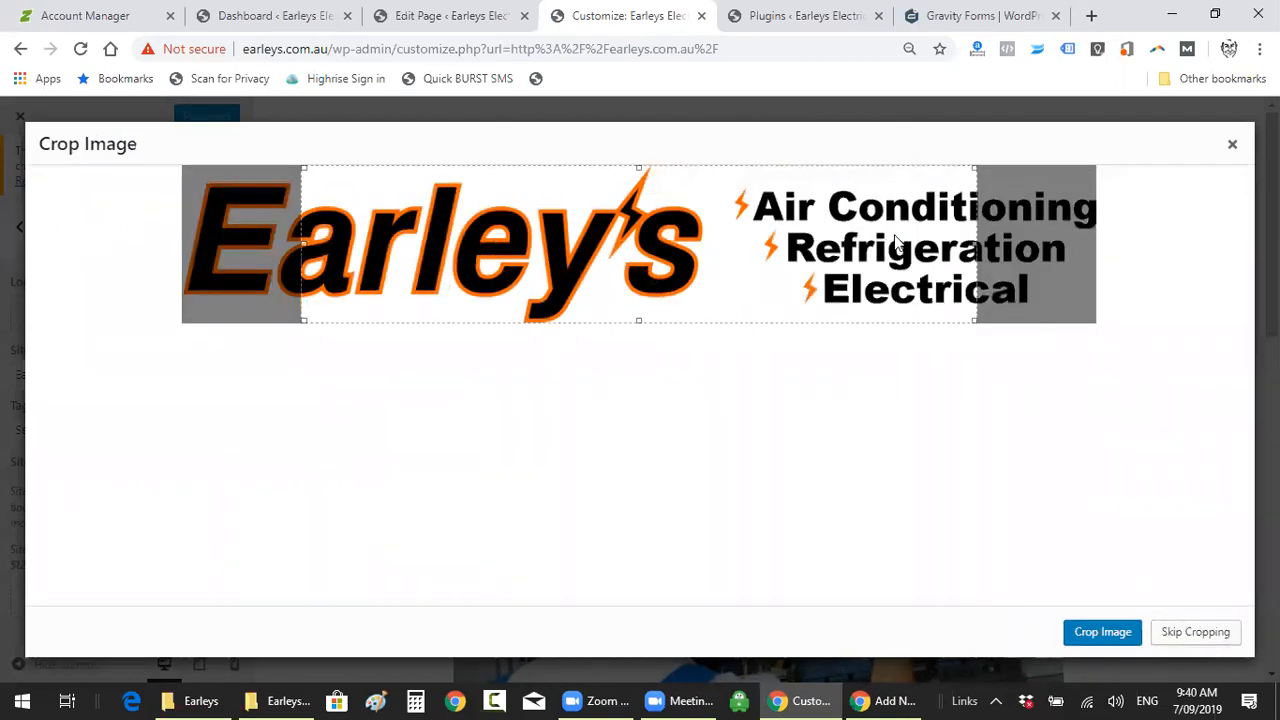
pyautogui.moveTo(976, 321); pyautogui.dragTo(1109, 357)
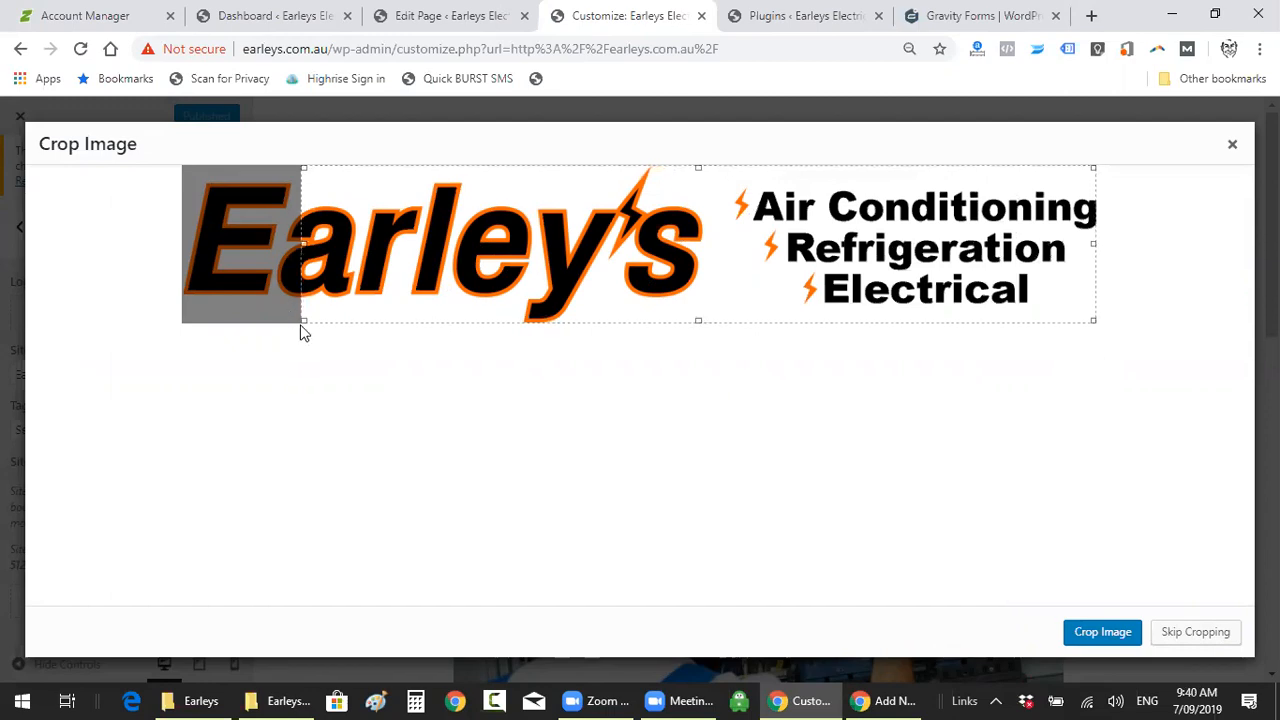
pyautogui.moveTo(303, 323); pyautogui.dragTo(147, 363)
pyautogui.click(1090, 640)
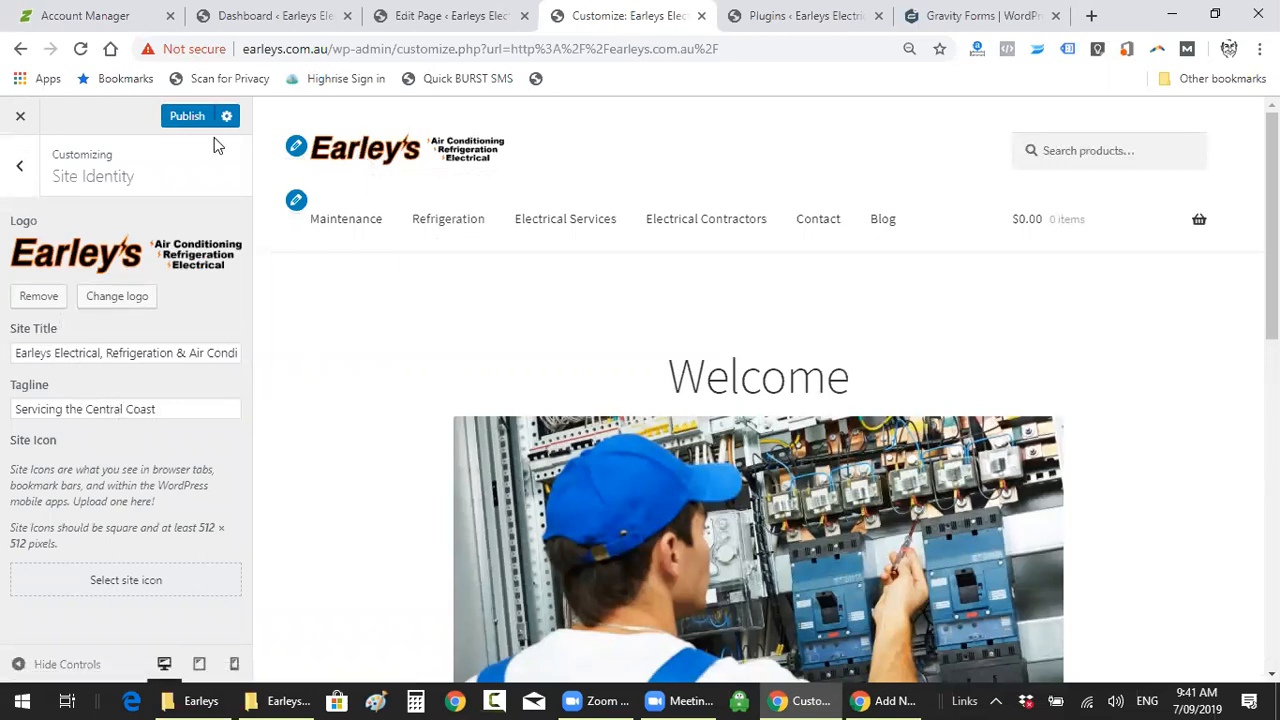
# Publish the new site logo and close the customizer
pyautogui.click(184, 118)
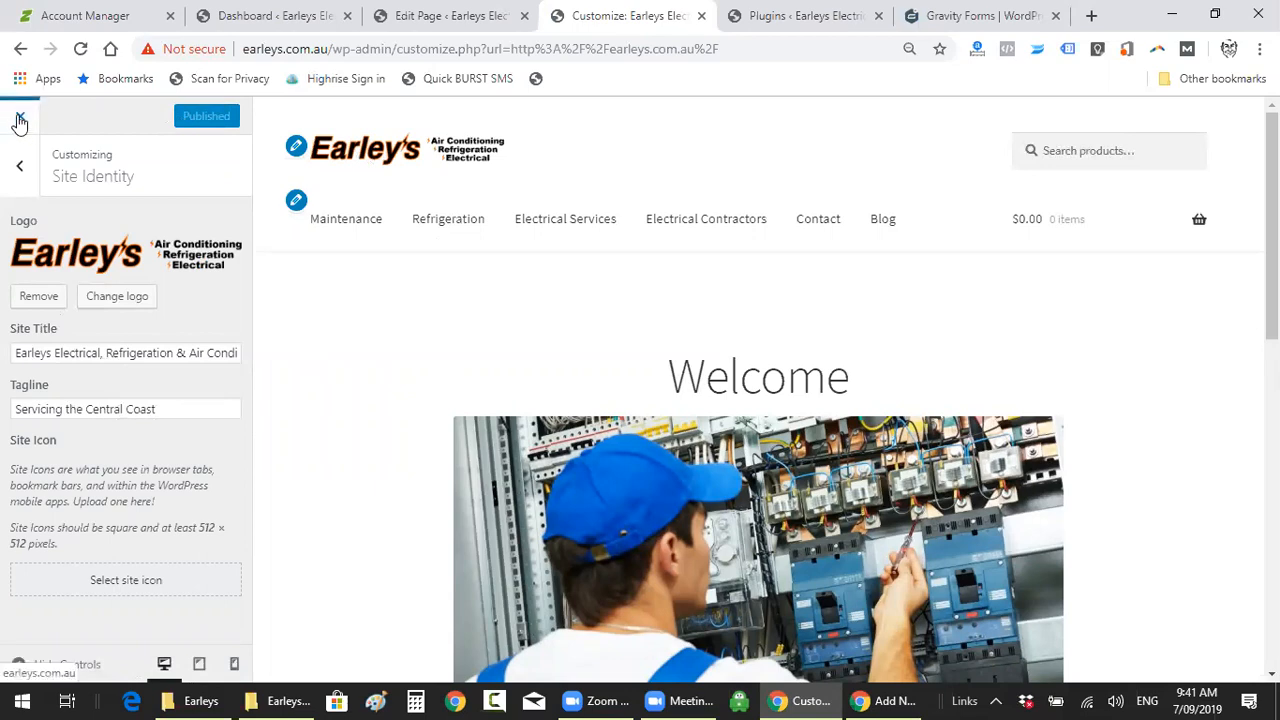
pyautogui.click(19, 121)
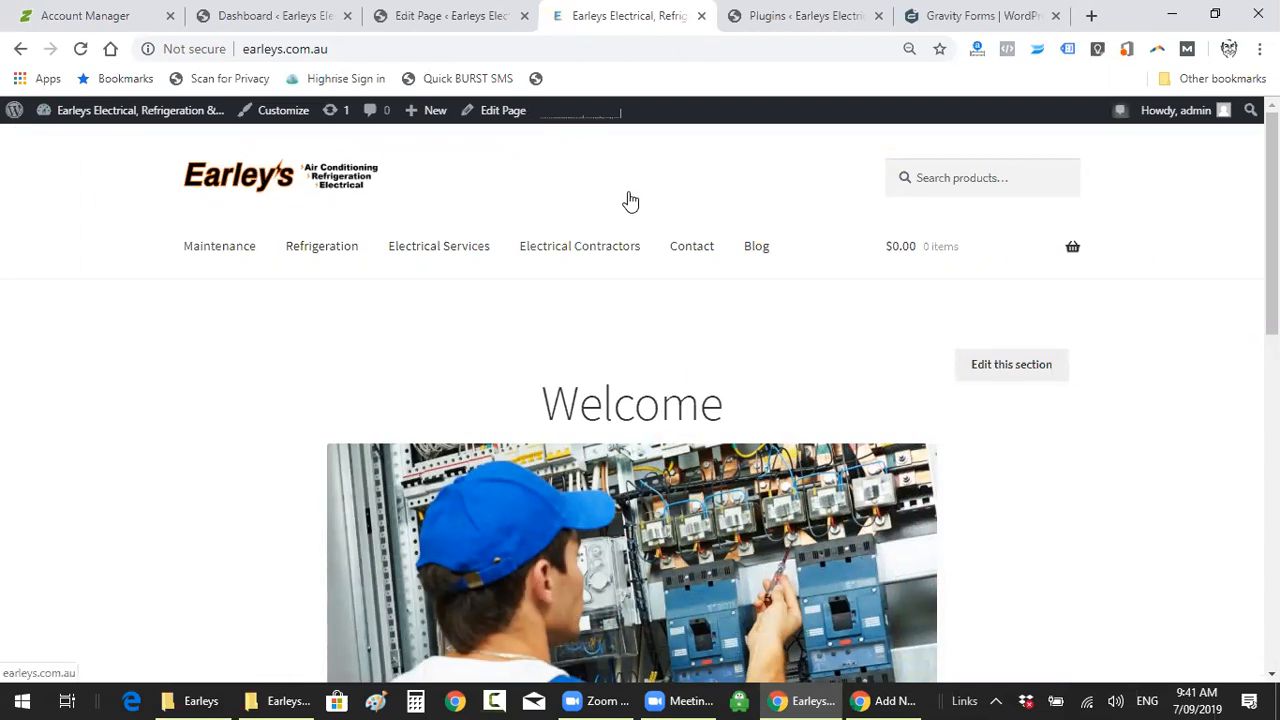
# Review the live homepage from the header logo through the photo and text sections down to the footer
pyautogui.scroll(-5, 177, 331)
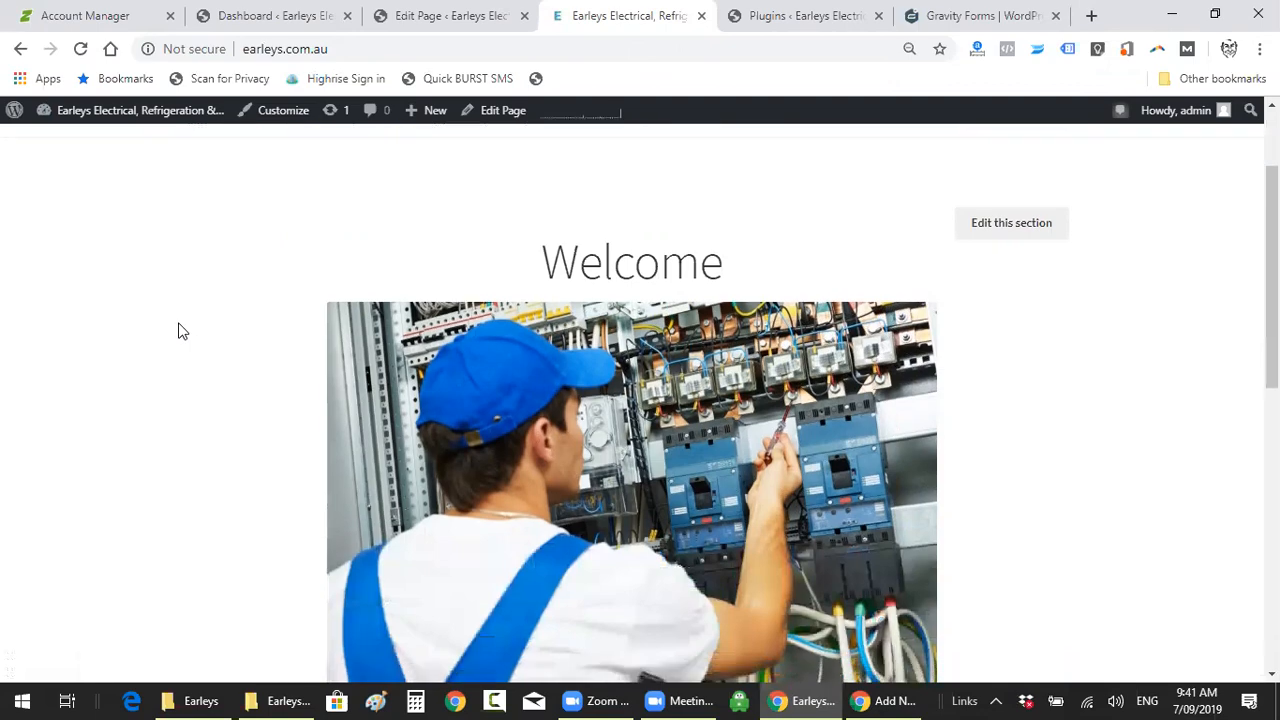
pyautogui.scroll(-4, 168, 331)
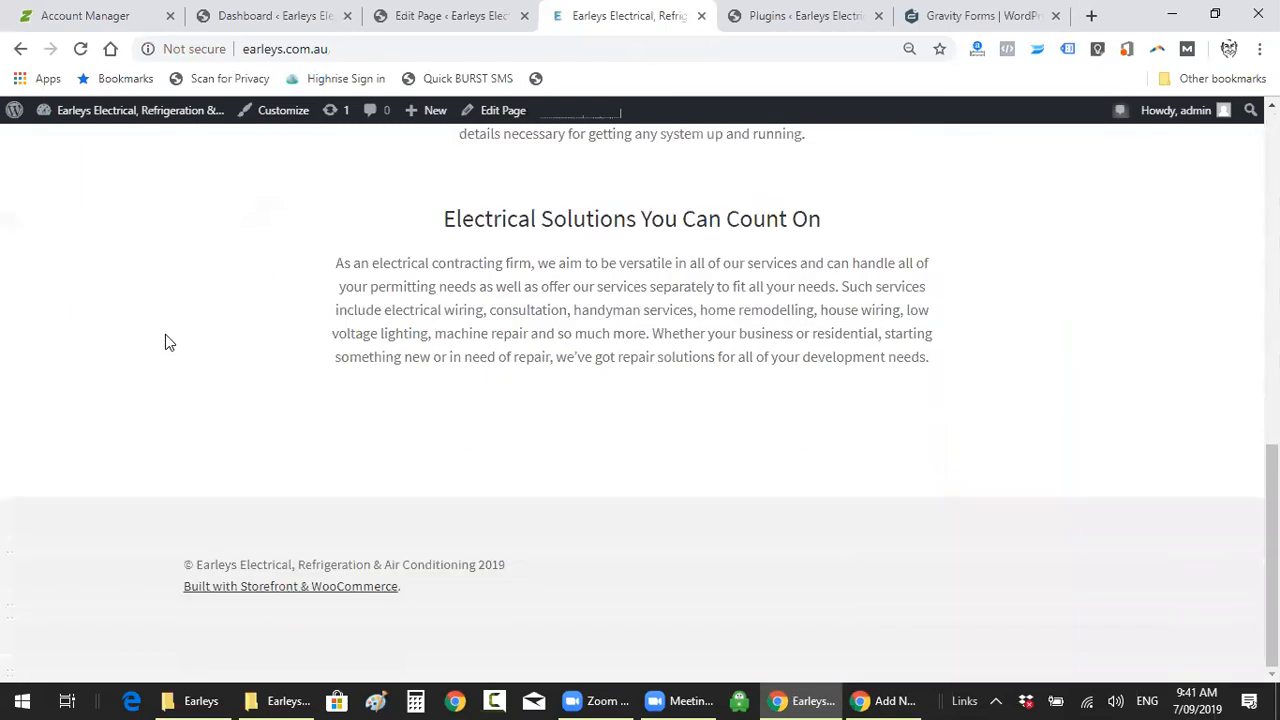
pyautogui.scroll(7, 165, 336)
pyautogui.scroll(2, 168, 343)
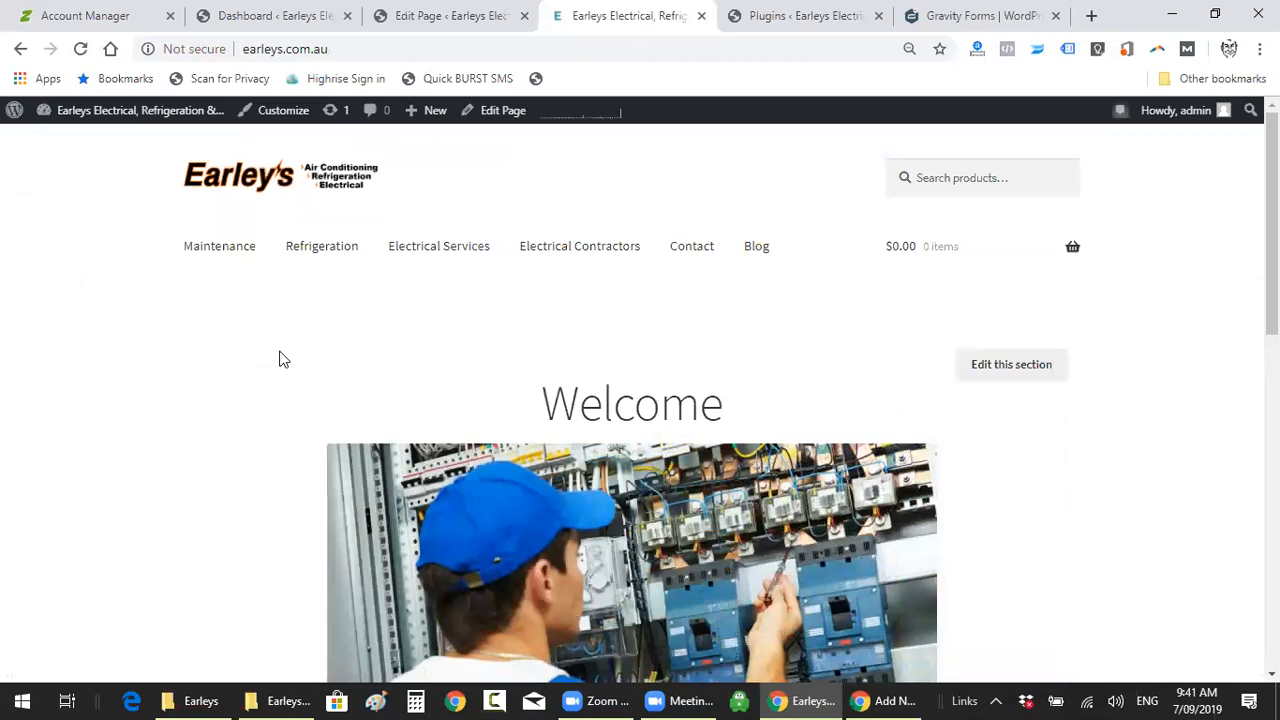
pyautogui.scroll(-6, 280, 360)
pyautogui.scroll(-3, 251, 369)
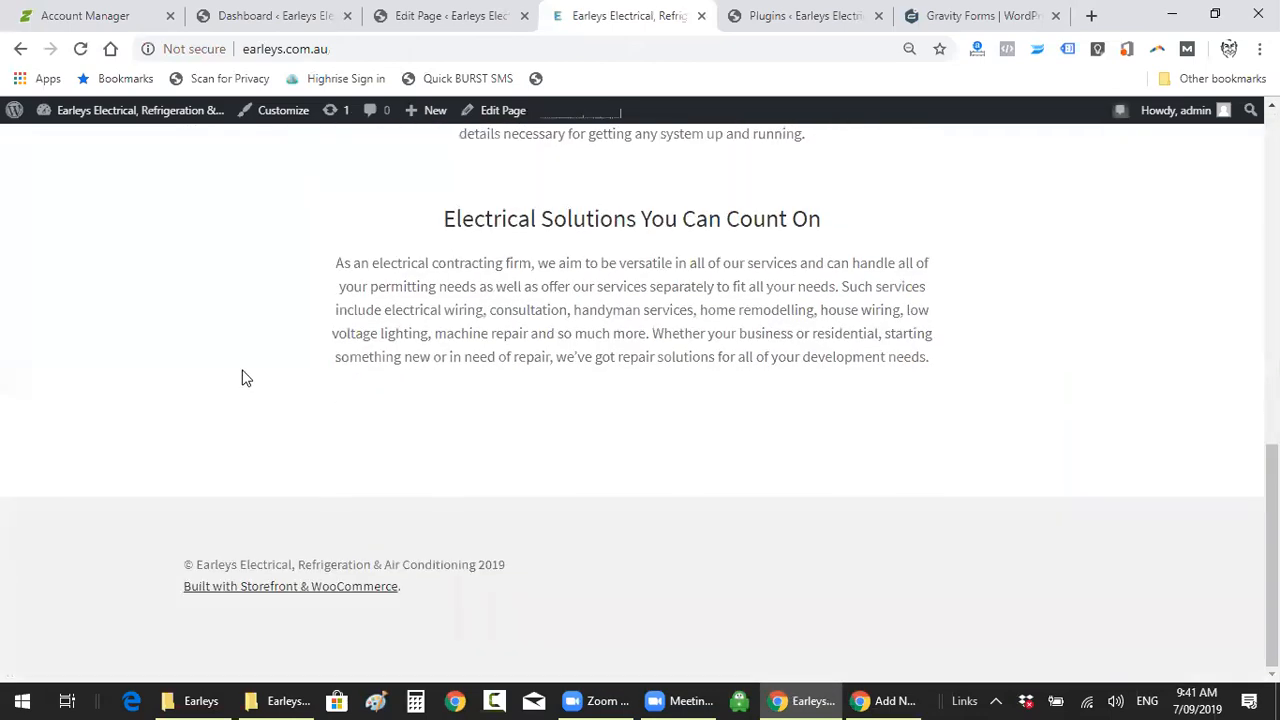
pyautogui.scroll(4, 234, 391)
pyautogui.scroll(5, 230, 392)
pyautogui.scroll(-3, 230, 392)
pyautogui.scroll(-5, 230, 392)
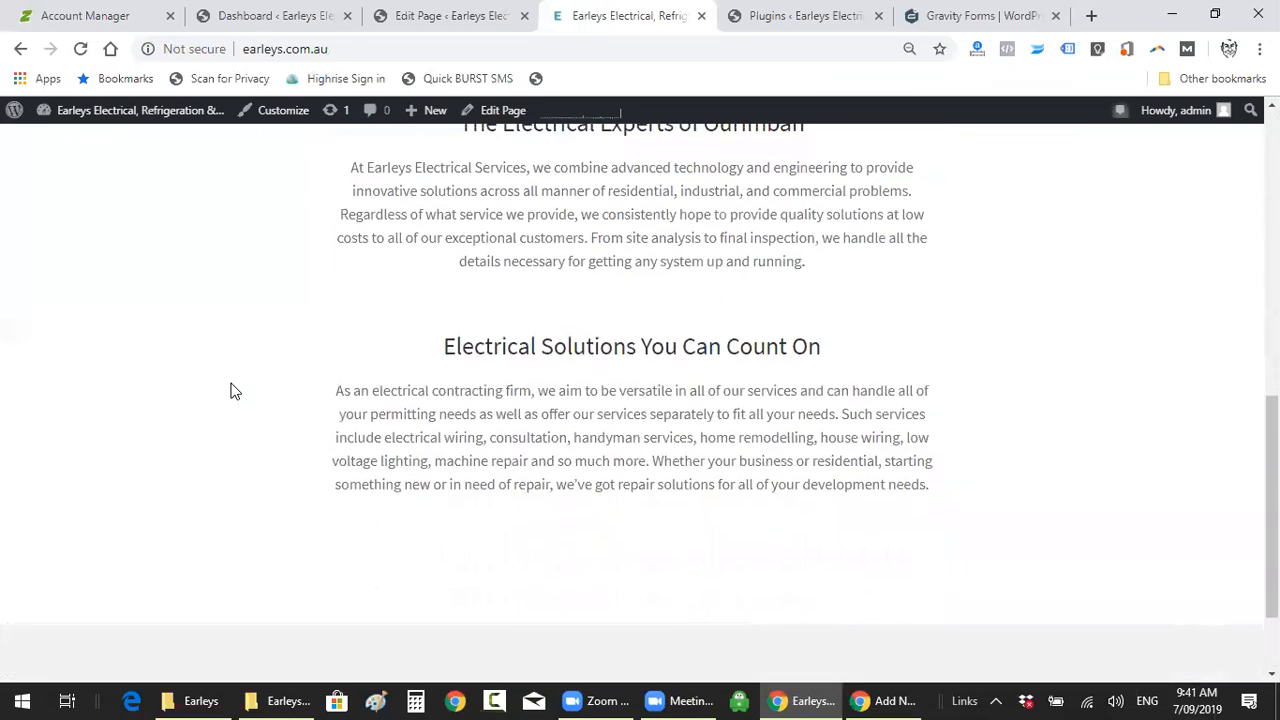
pyautogui.scroll(1, 464, 326)
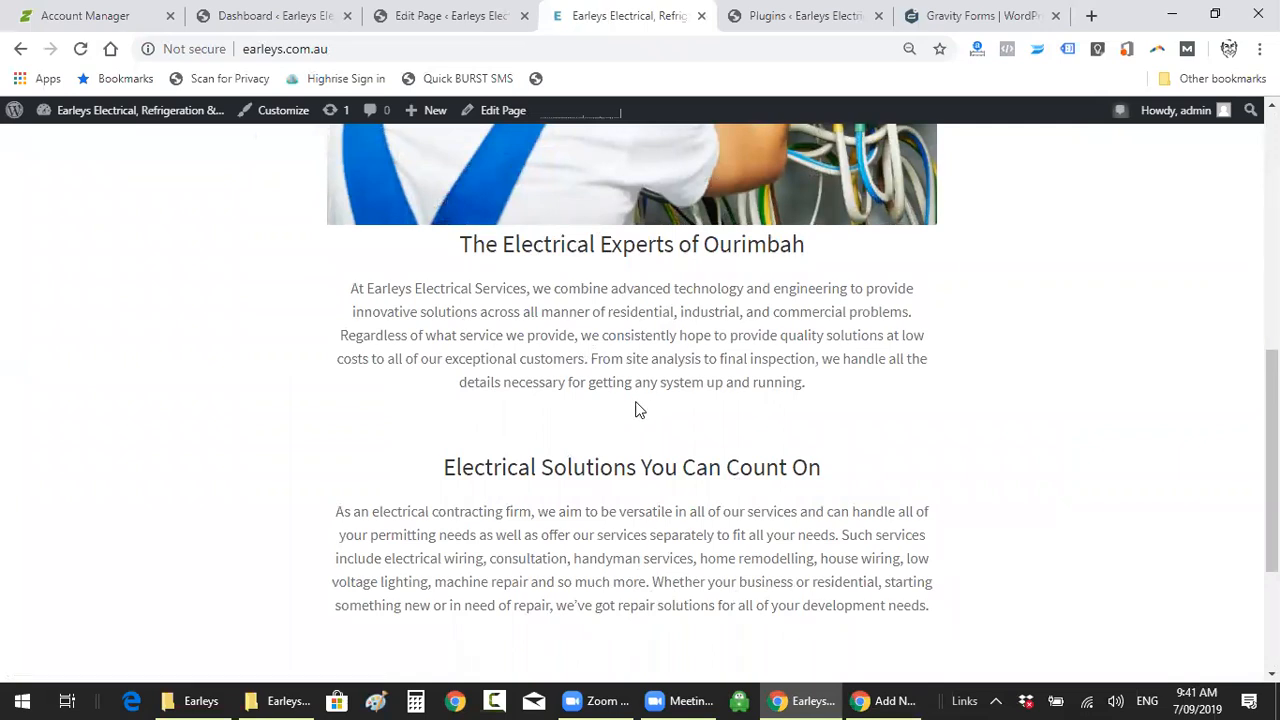
pyautogui.scroll(6, 633, 422)
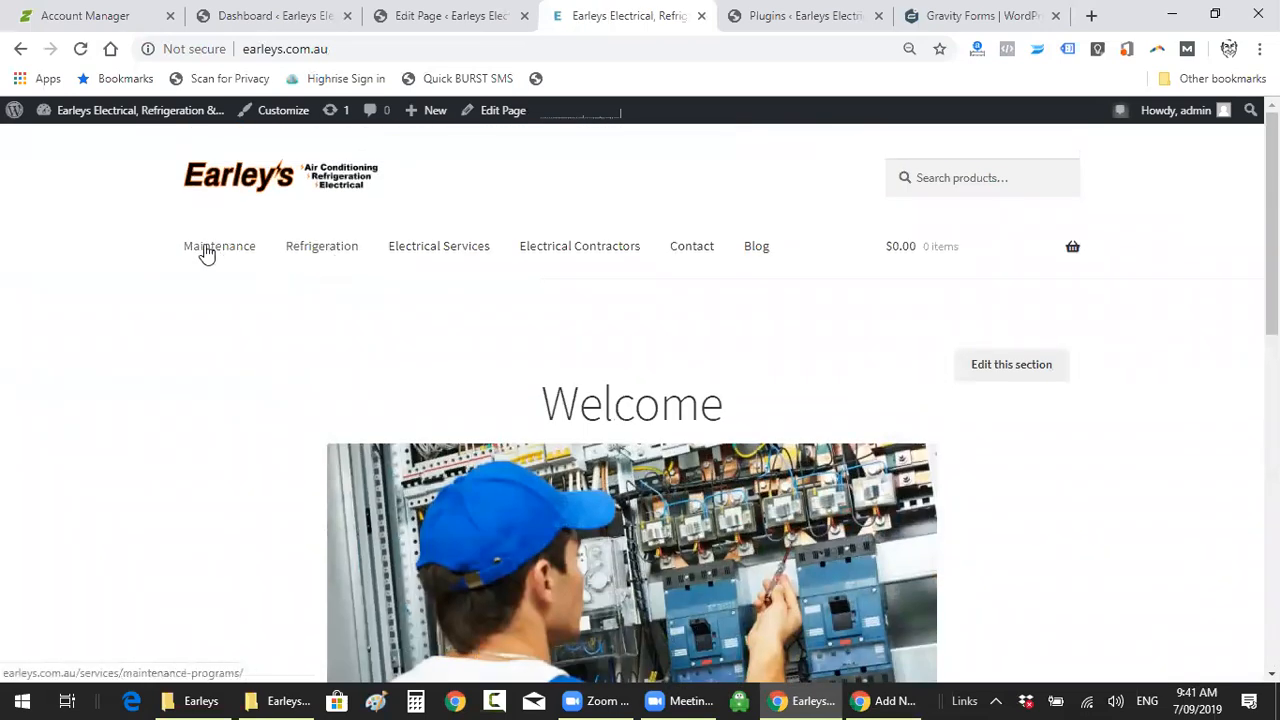
# Review the content and layout of the Maintenance and Refrigeration pages on the live site
pyautogui.click(220, 252)
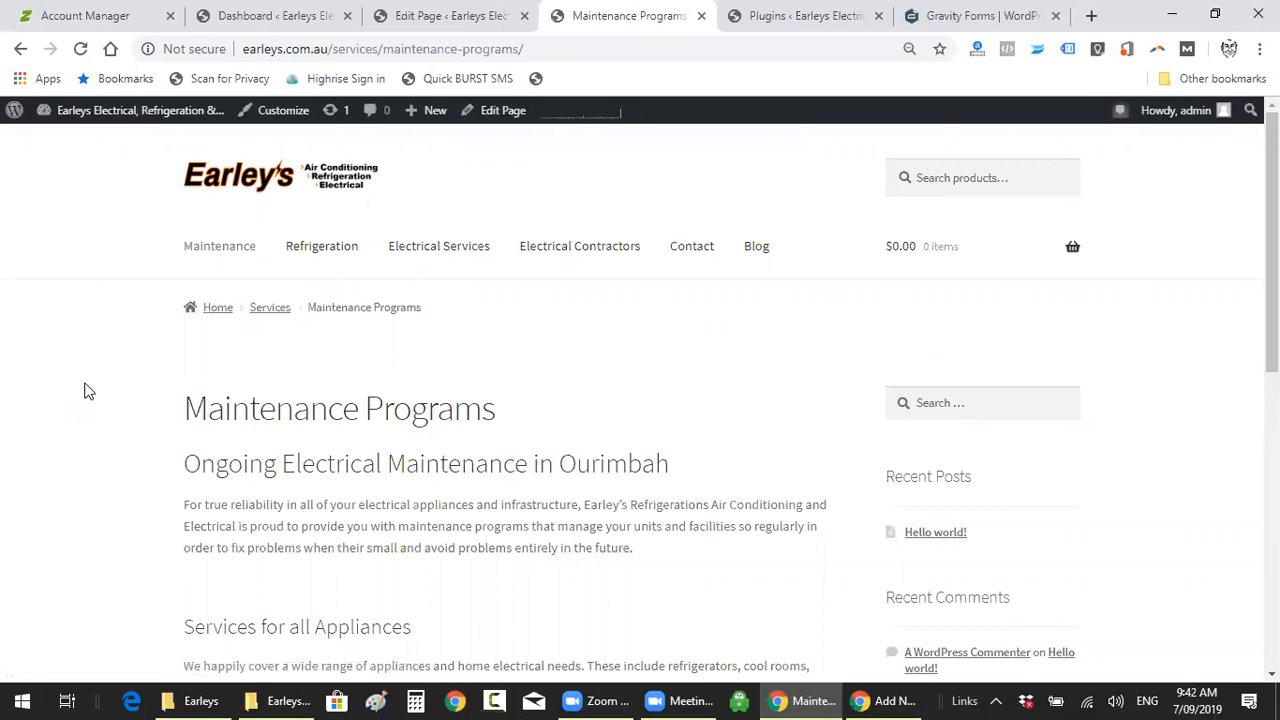
pyautogui.scroll(-5, 83, 395)
pyautogui.scroll(-2, 79, 393)
pyautogui.scroll(6, 77, 395)
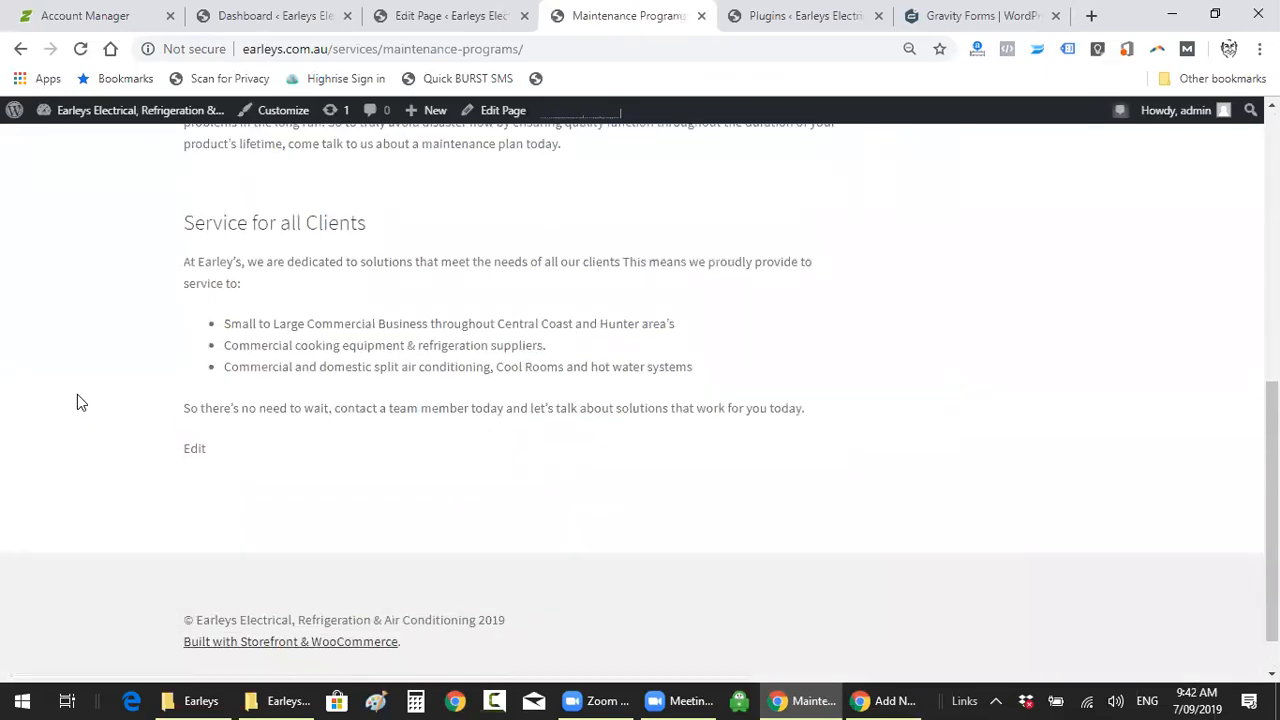
pyautogui.scroll(-1, 77, 394)
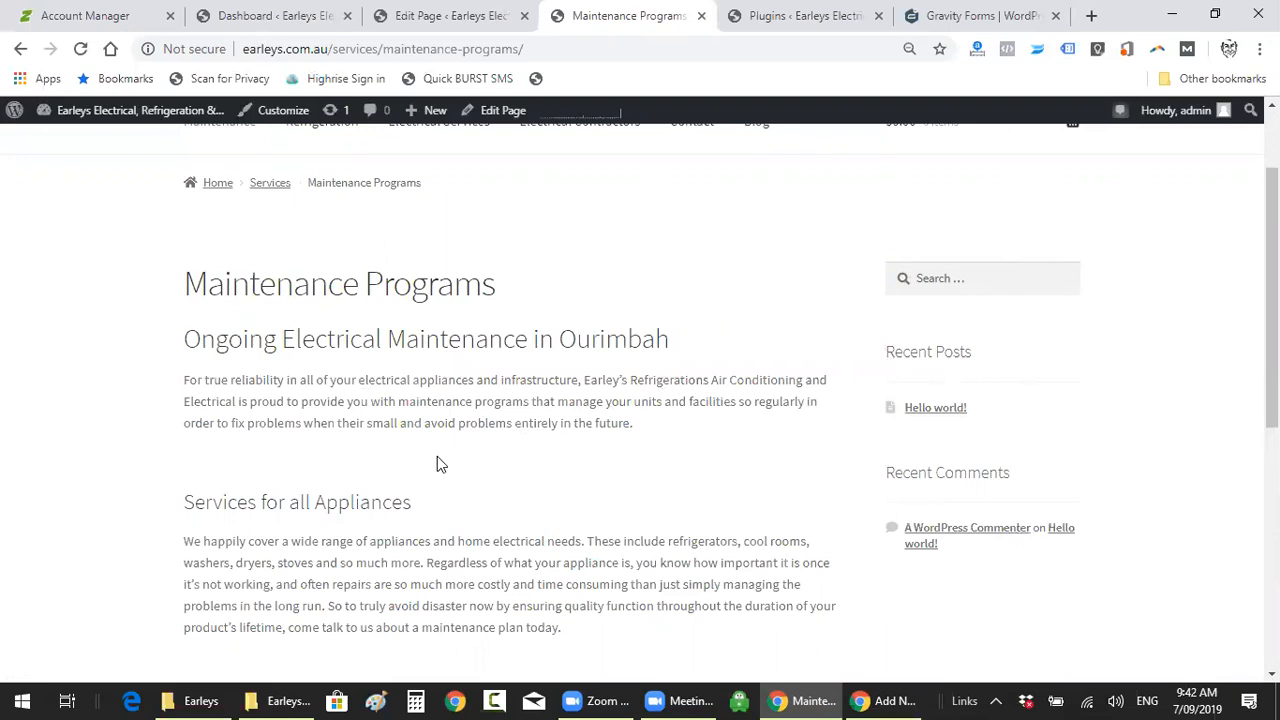
pyautogui.scroll(1, 441, 464)
pyautogui.click(326, 254)
pyautogui.scroll(-3, 355, 457)
pyautogui.scroll(-3, 345, 457)
pyautogui.scroll(5, 337, 450)
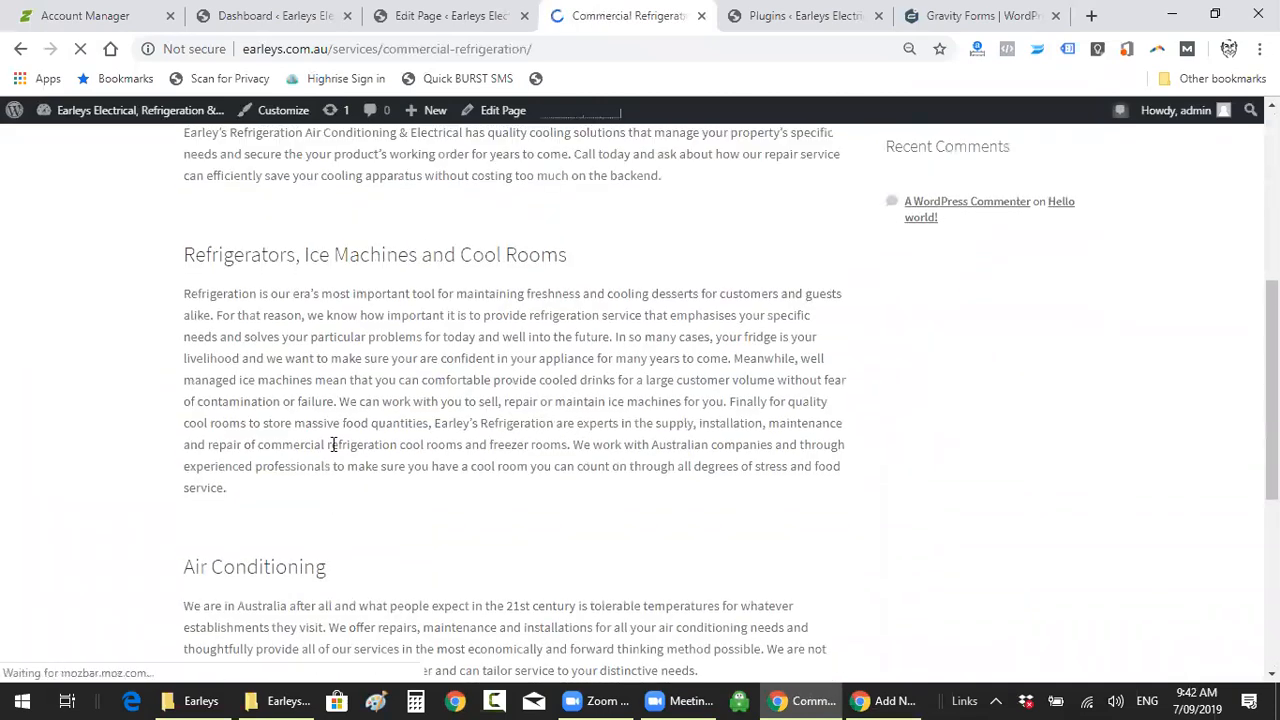
# Open the Electrical Services page and examine the unbulleted service lines from electrical wiring to machine repair
pyautogui.click(424, 254)
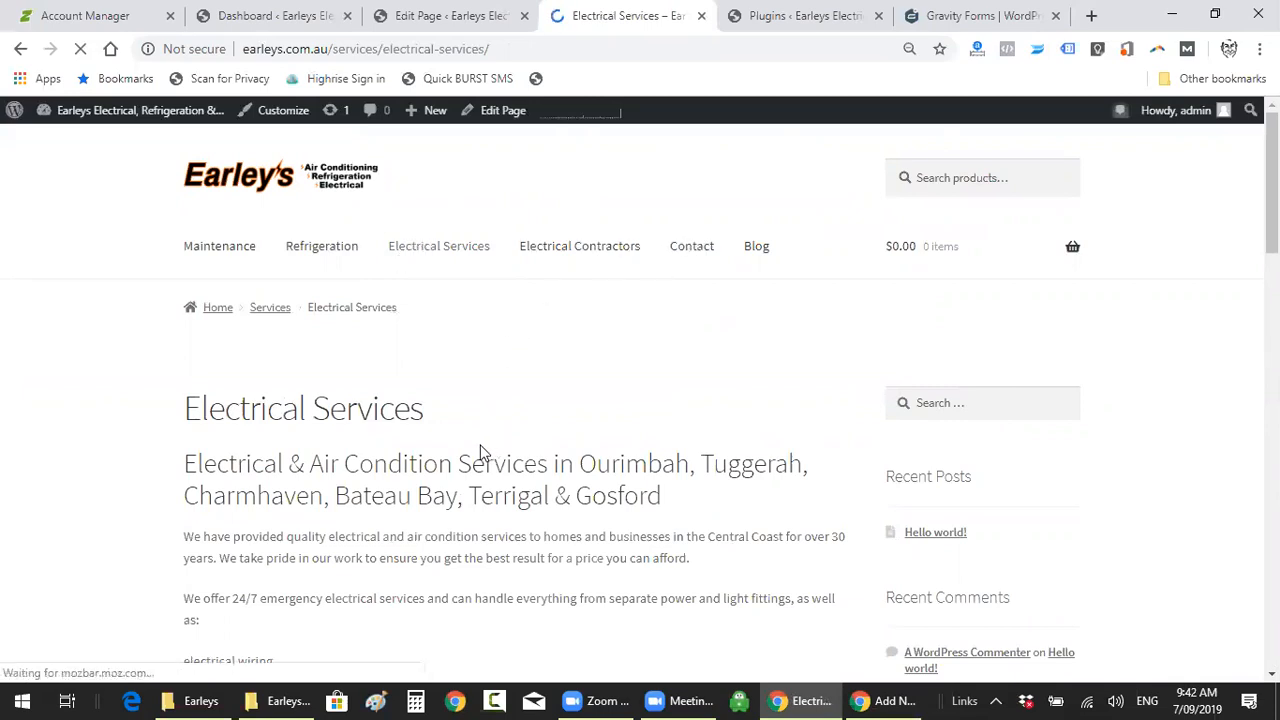
pyautogui.scroll(-4, 480, 451)
pyautogui.scroll(-6, 457, 455)
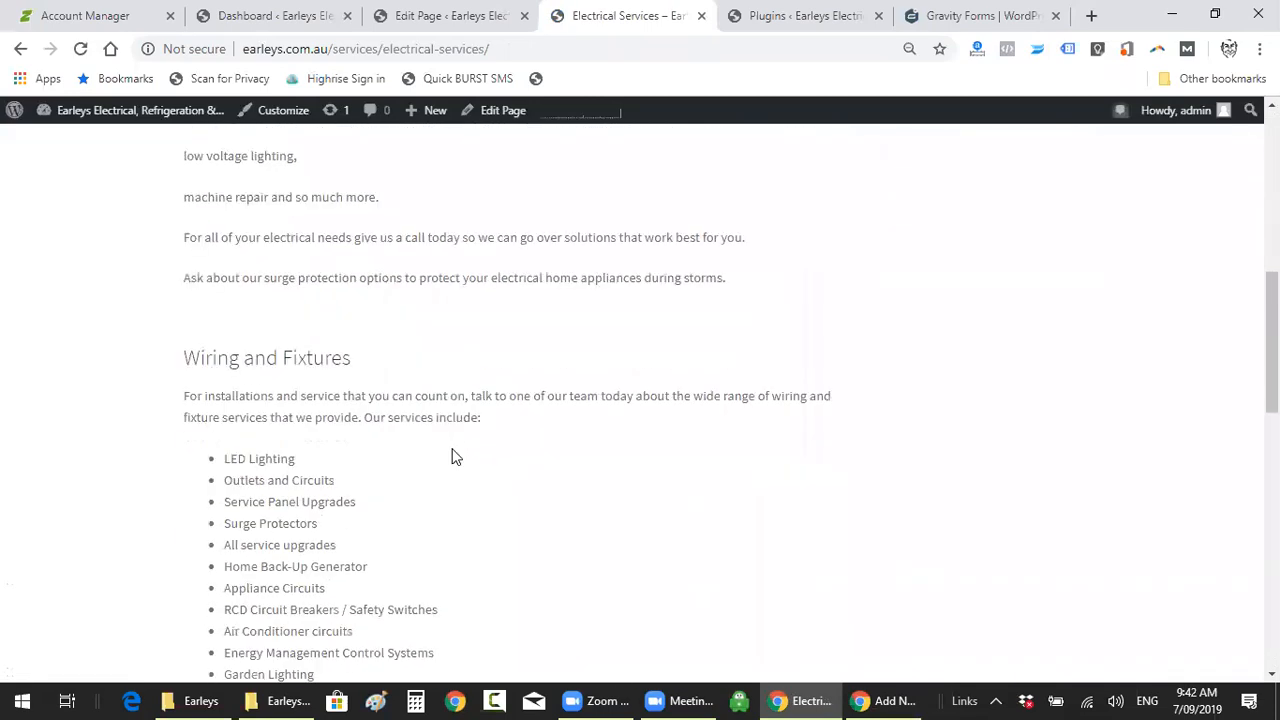
pyautogui.scroll(3, 446, 452)
pyautogui.scroll(4, 444, 452)
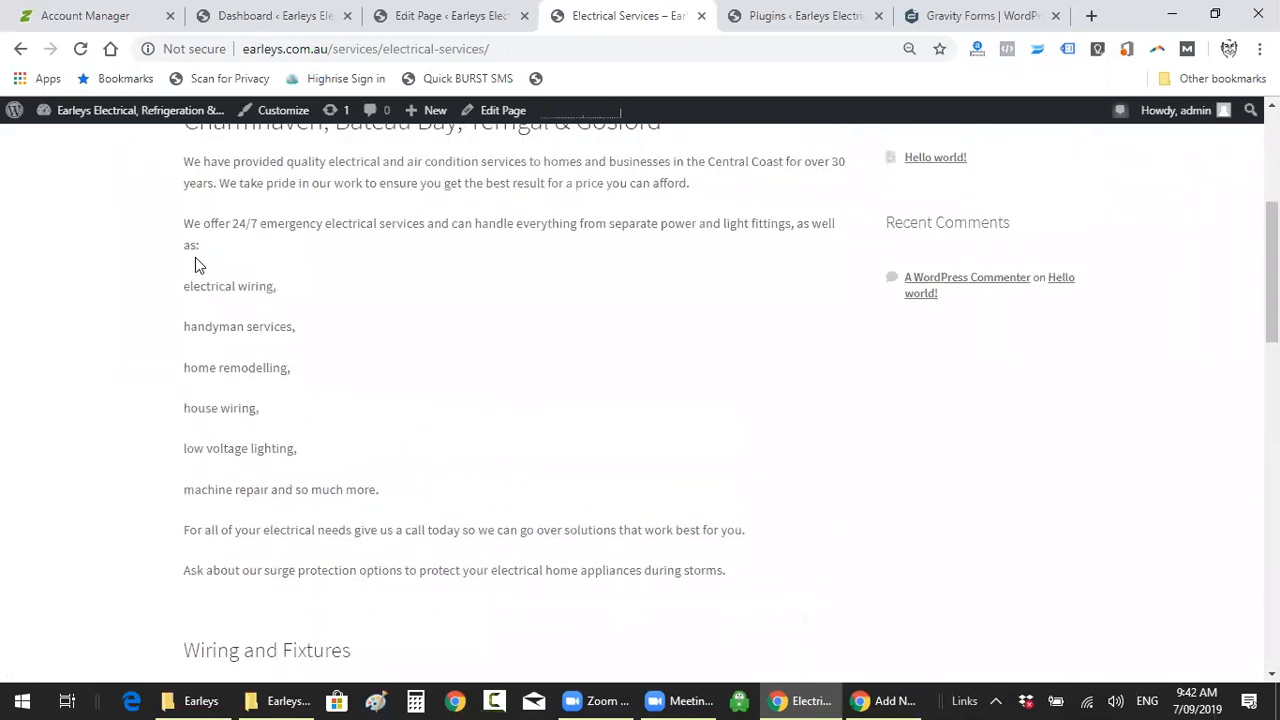
pyautogui.moveTo(206, 286); pyautogui.dragTo(232, 490)
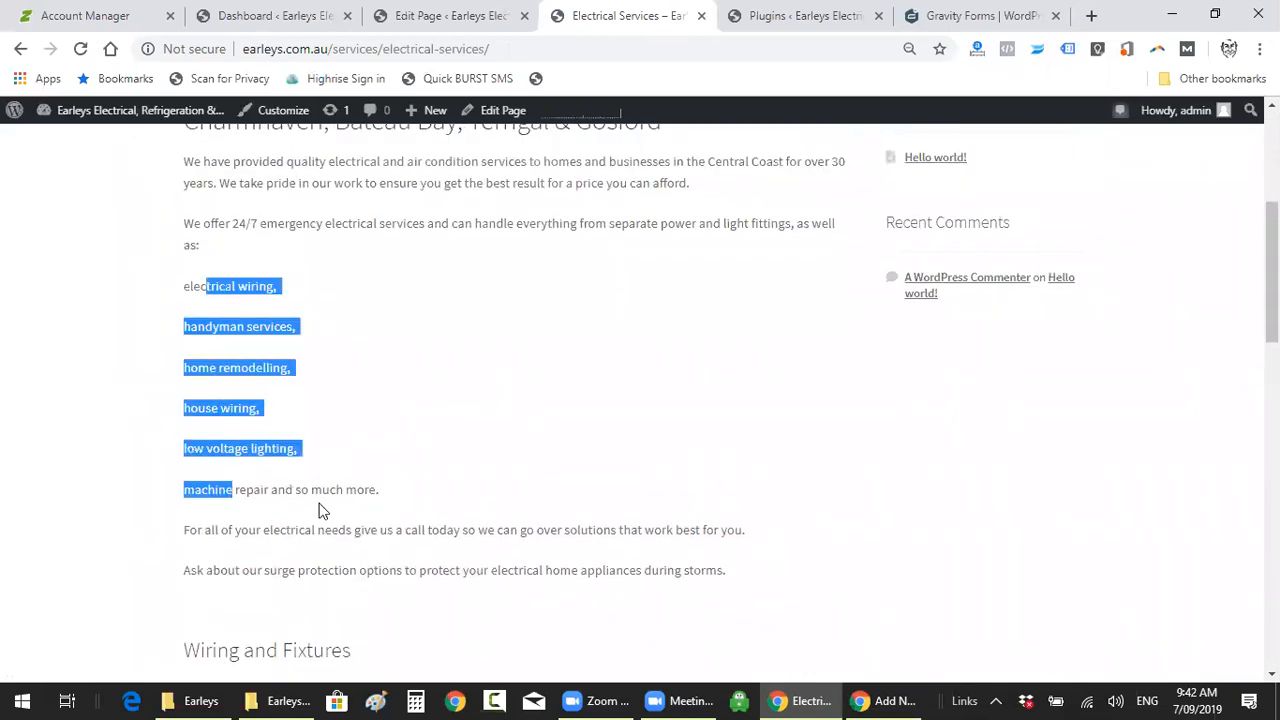
pyautogui.click(257, 285)
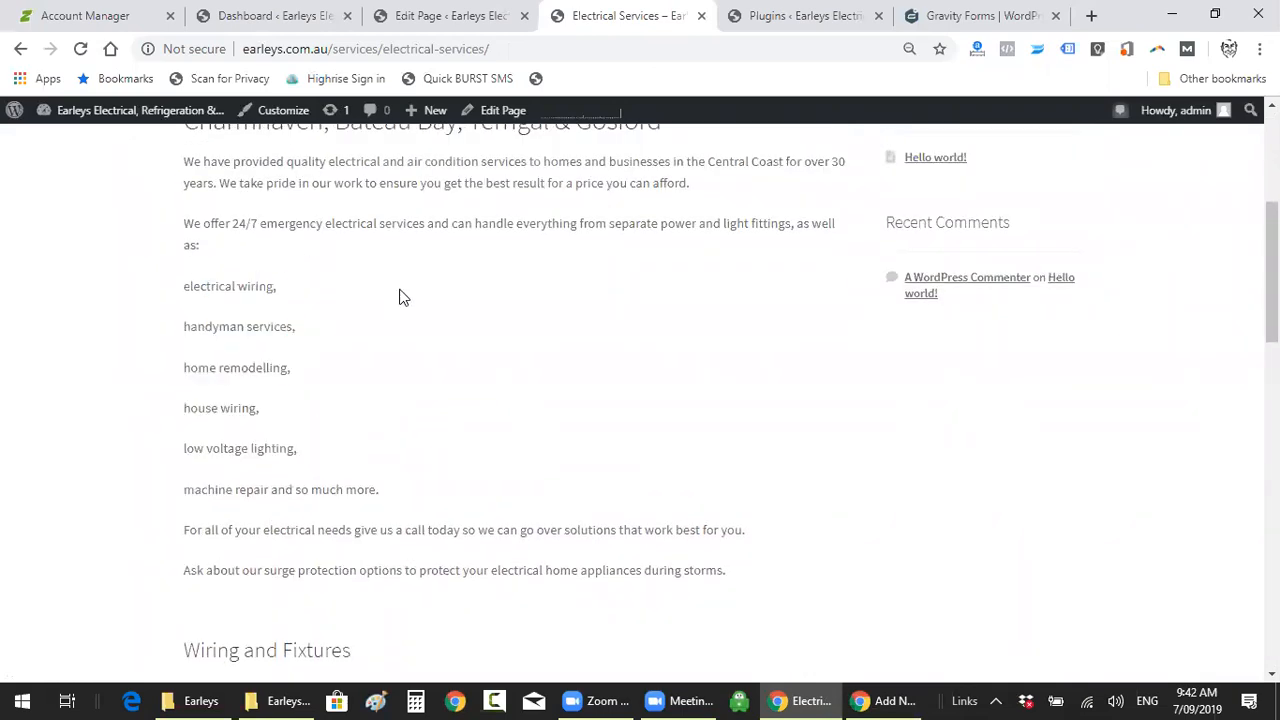
# Review the site's installed plugins from Akismet Anti-Spam to WooCommerce Services, and return to the live Electrical Services page
pyautogui.scroll(4, 401, 297)
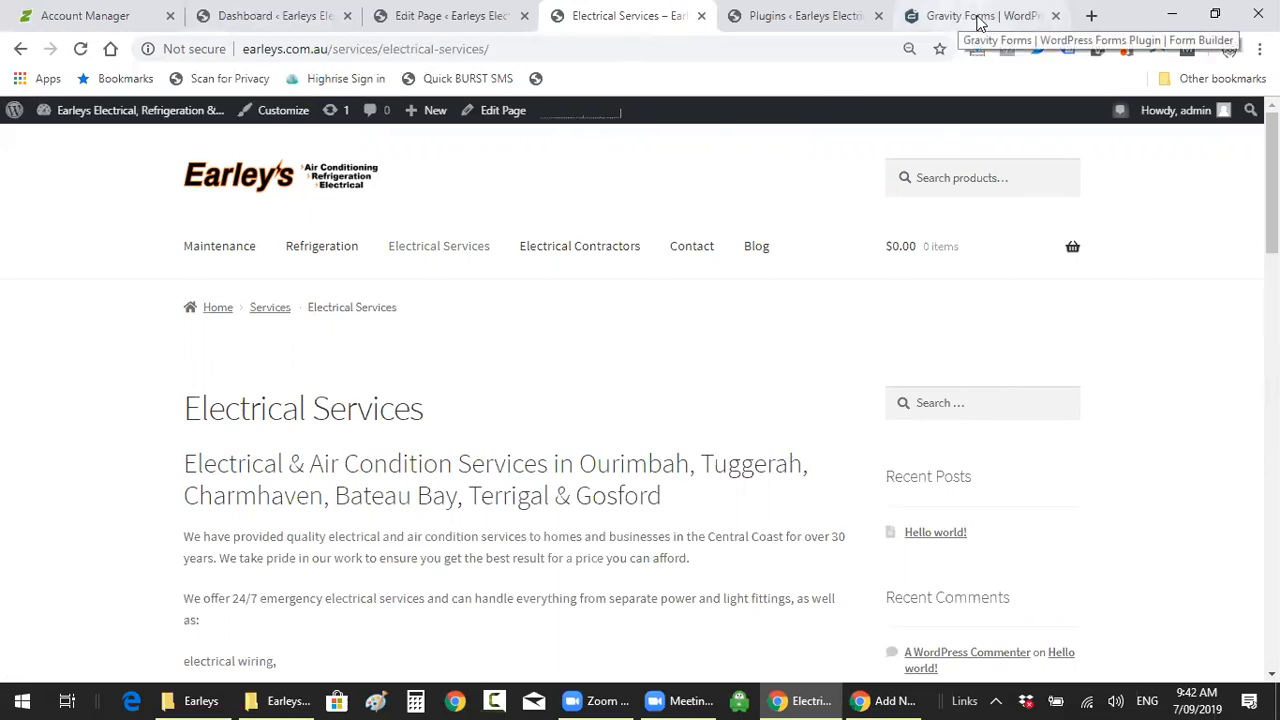
pyautogui.click(262, 20)
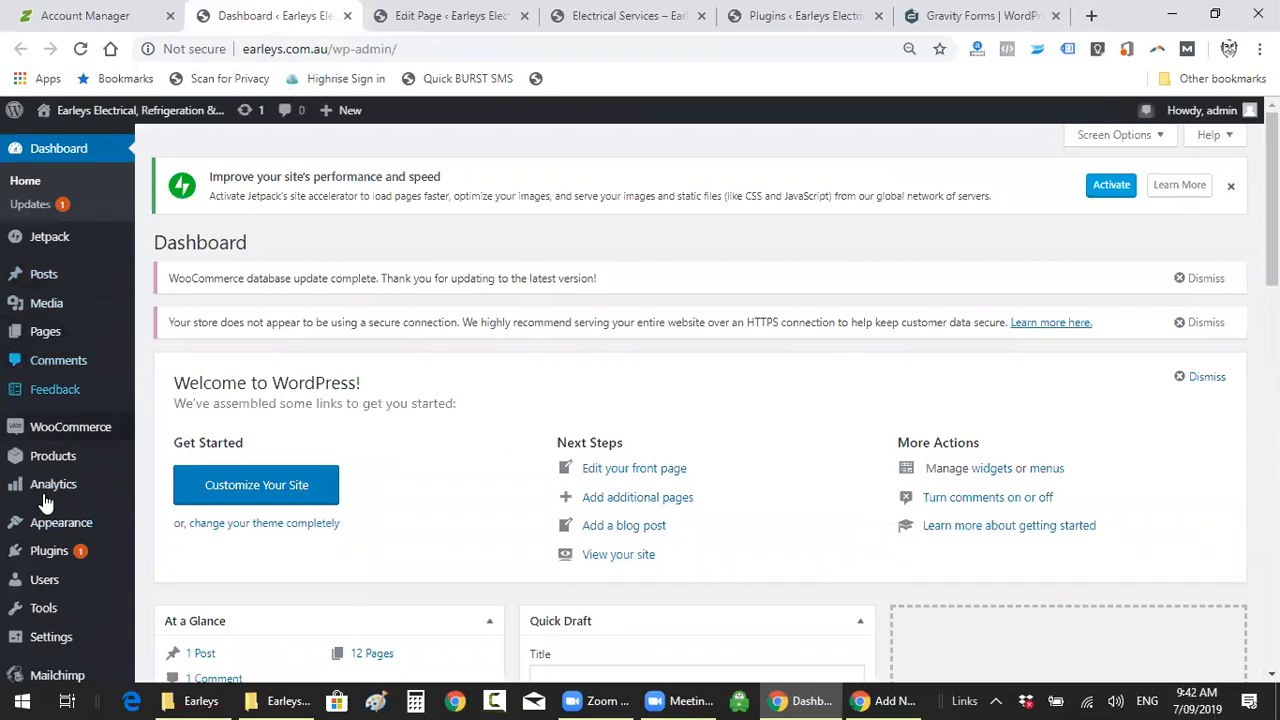
pyautogui.moveTo(55, 565)
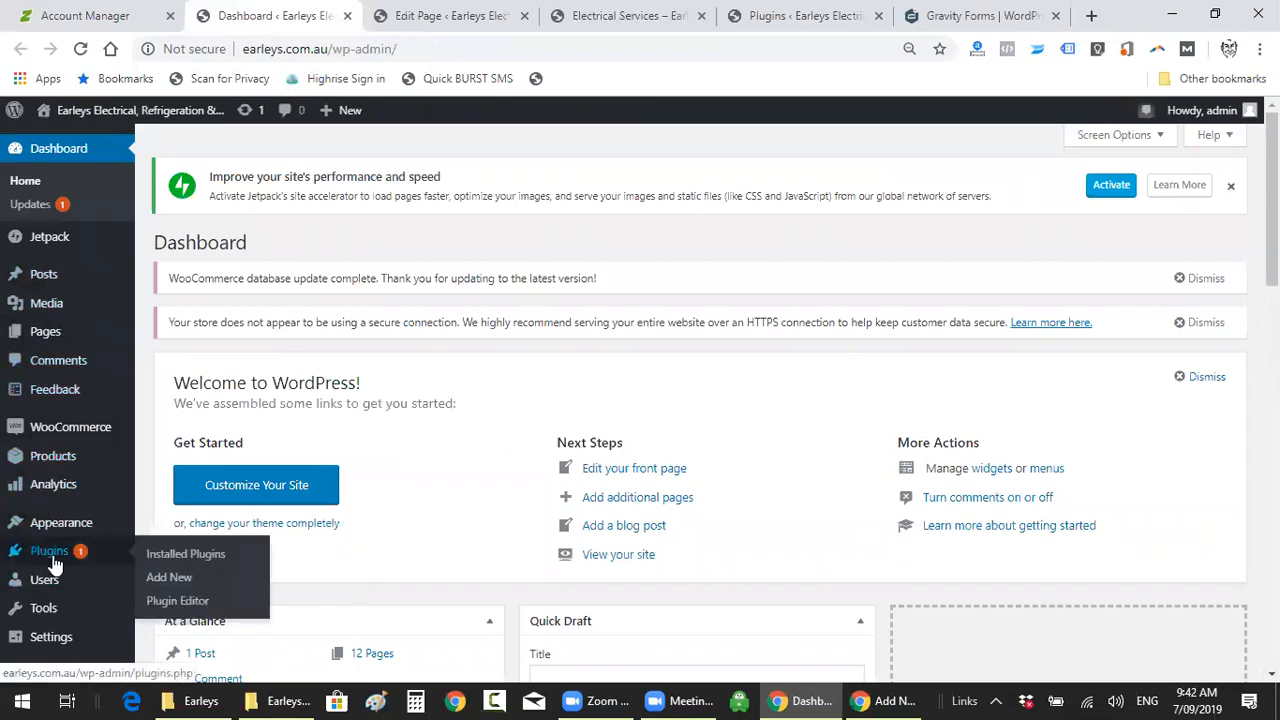
pyautogui.click(55, 565)
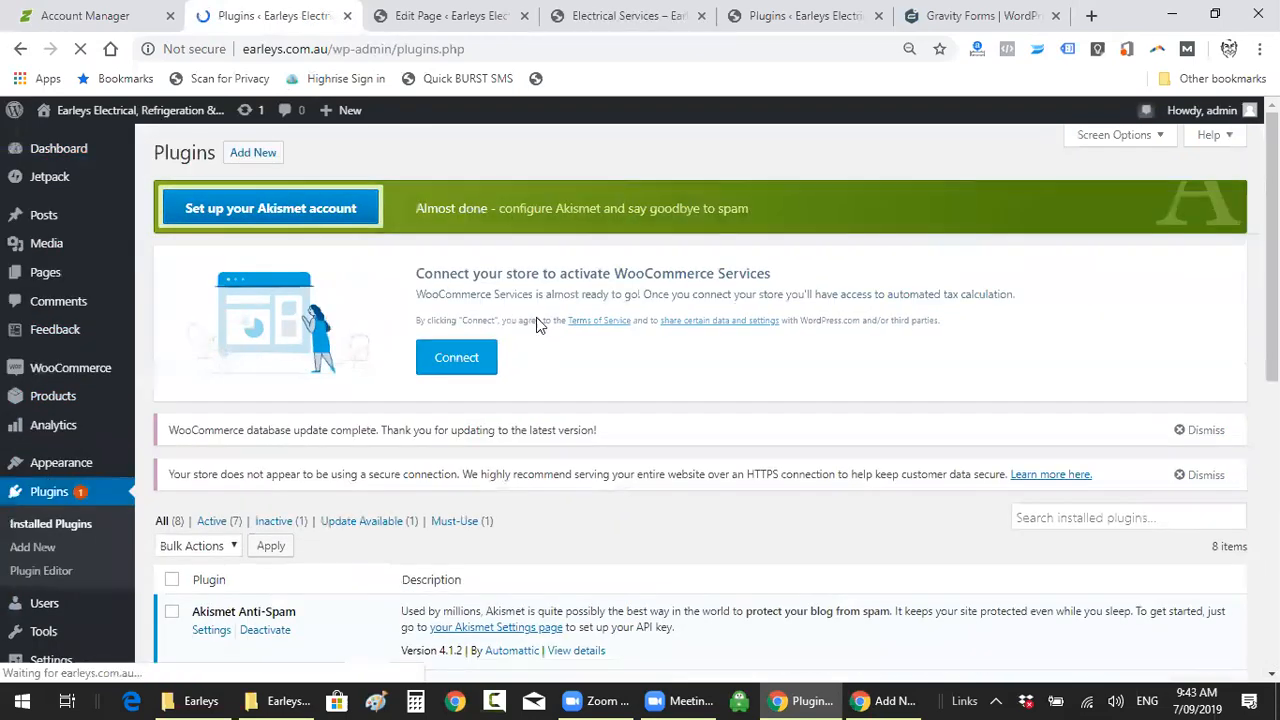
pyautogui.scroll(-3, 540, 345)
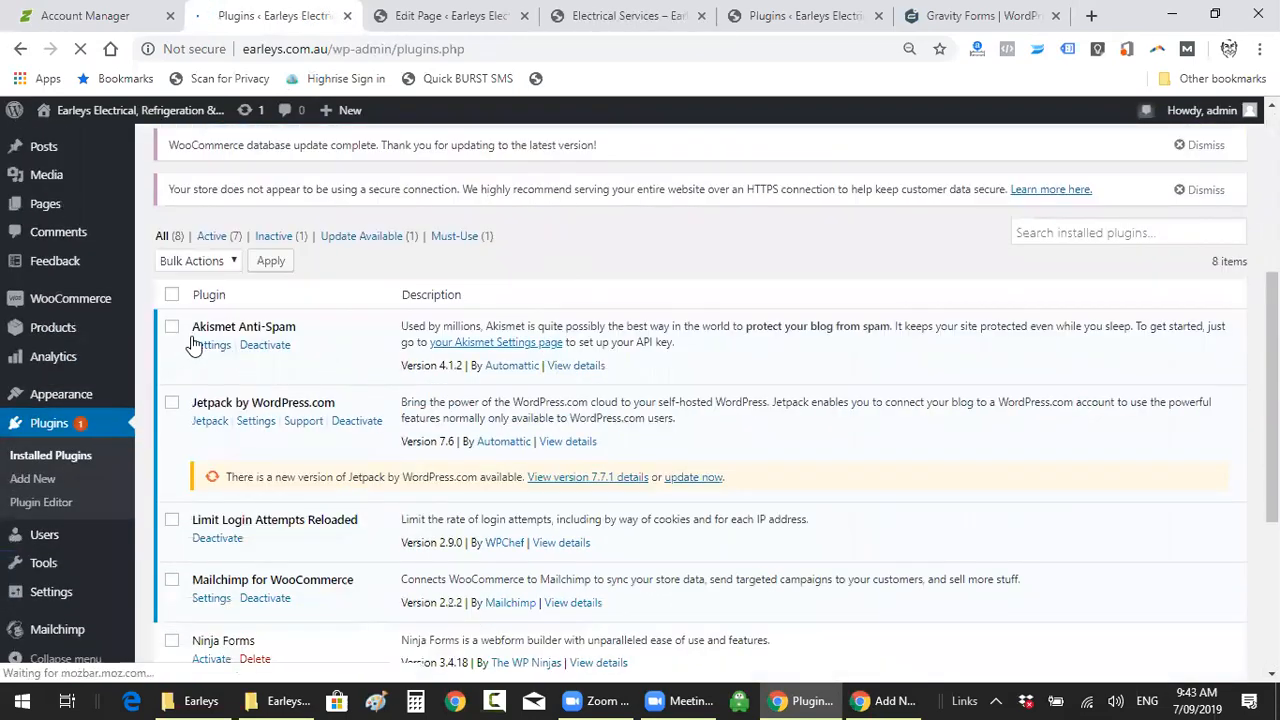
pyautogui.scroll(-3, 612, 388)
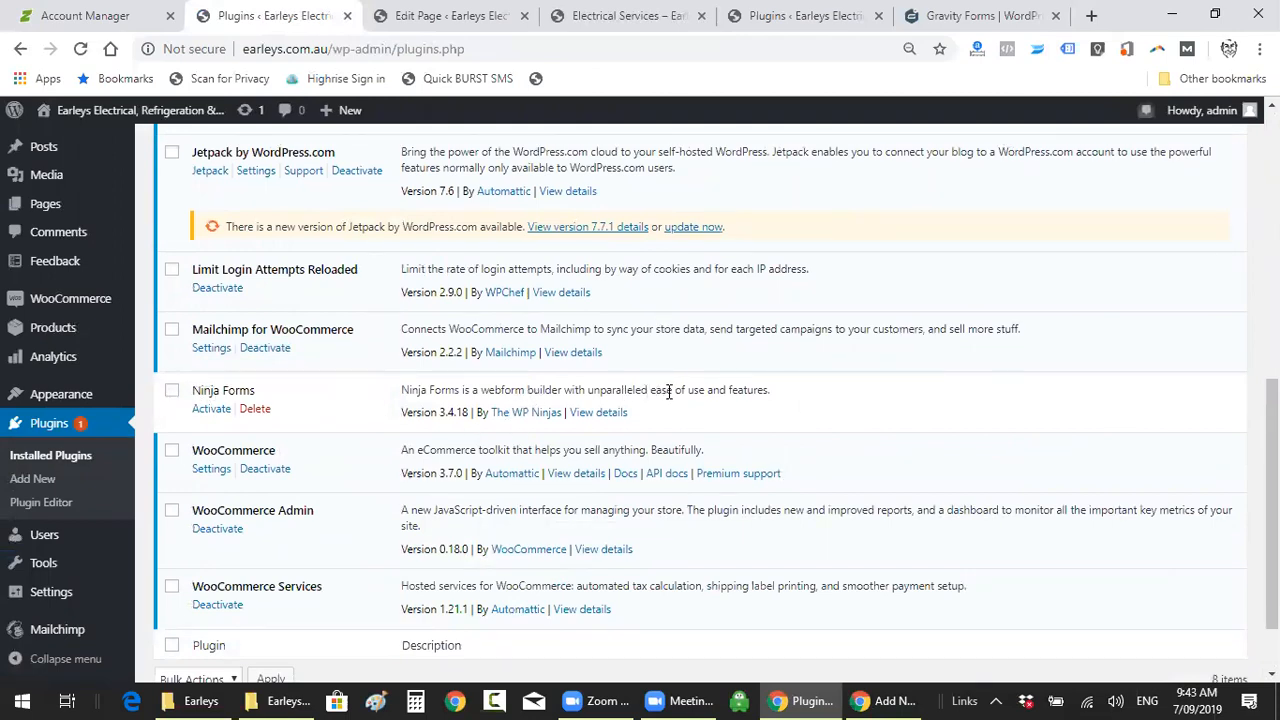
pyautogui.scroll(6, 667, 492)
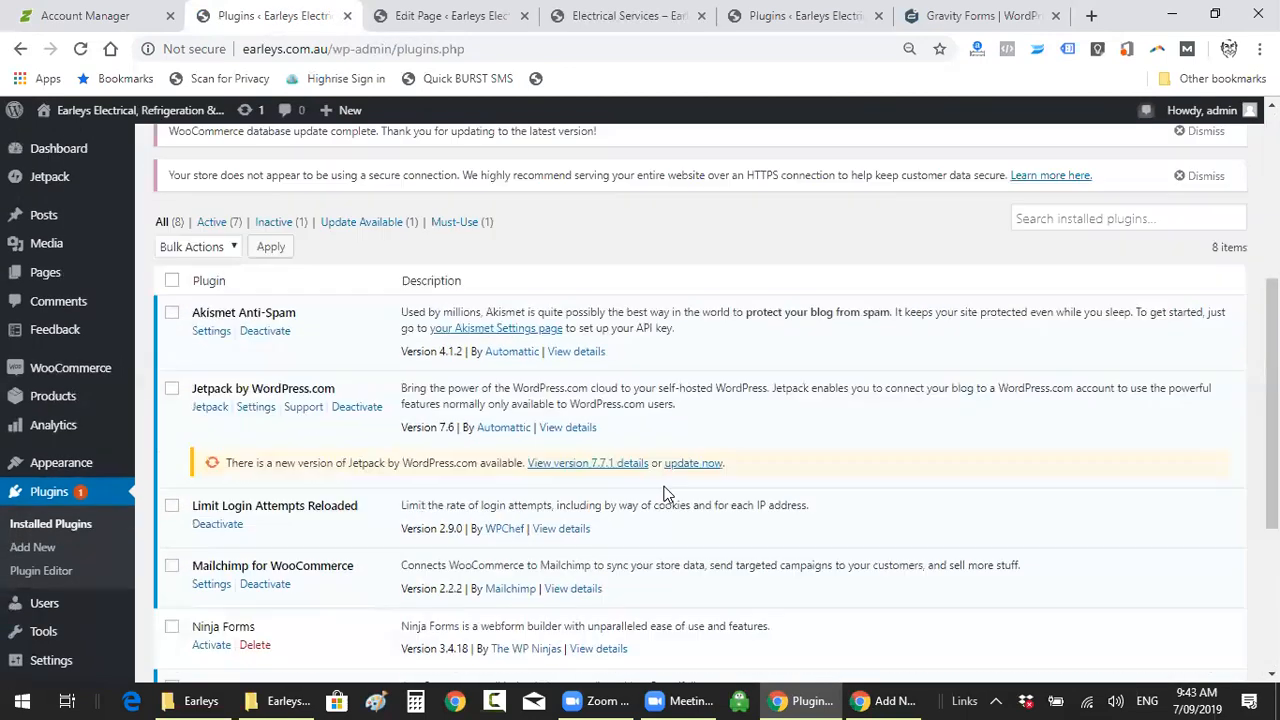
pyautogui.click(577, 40)
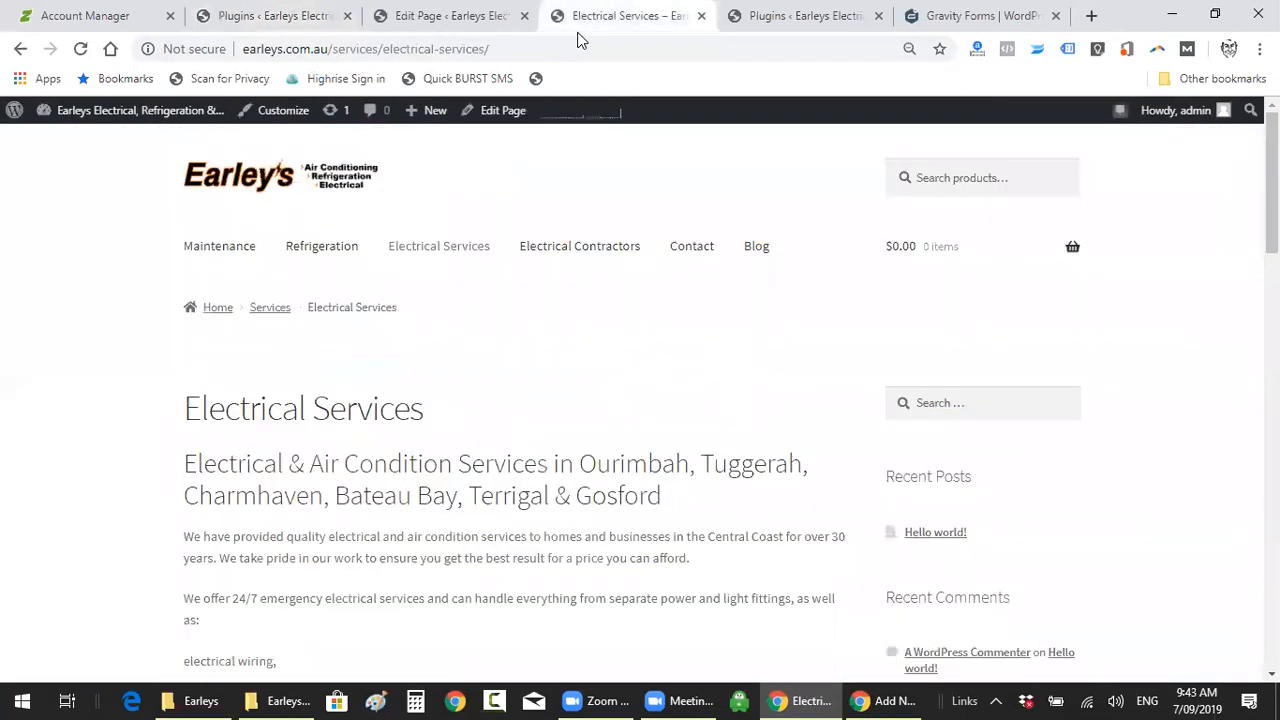